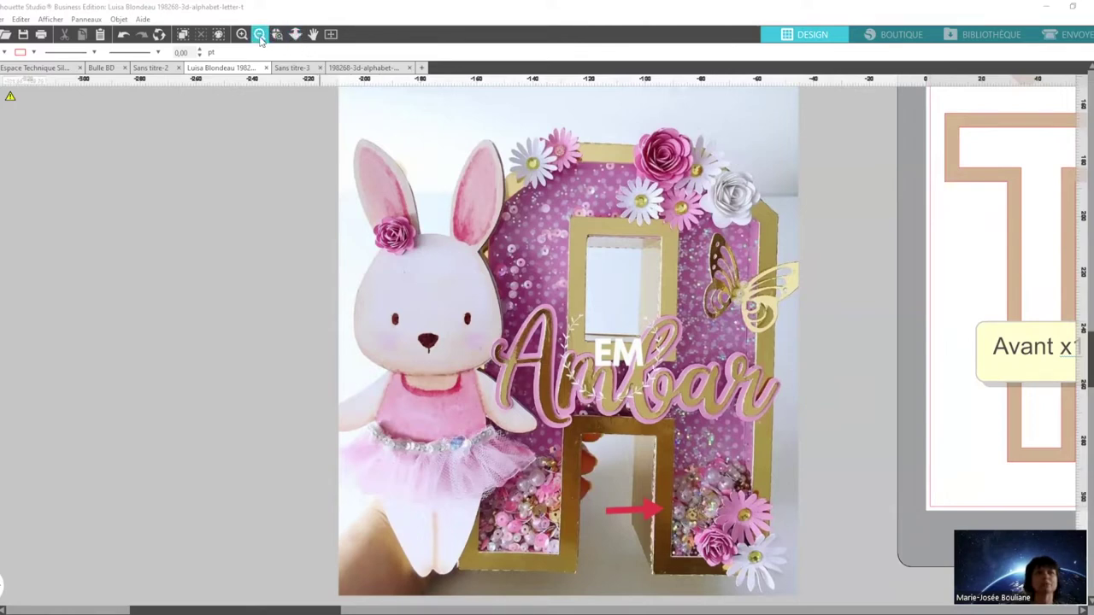
Copy the photos of the 3D letter T and the bunny letter into the blank Sans titre-3 document.
left_click(260, 38)
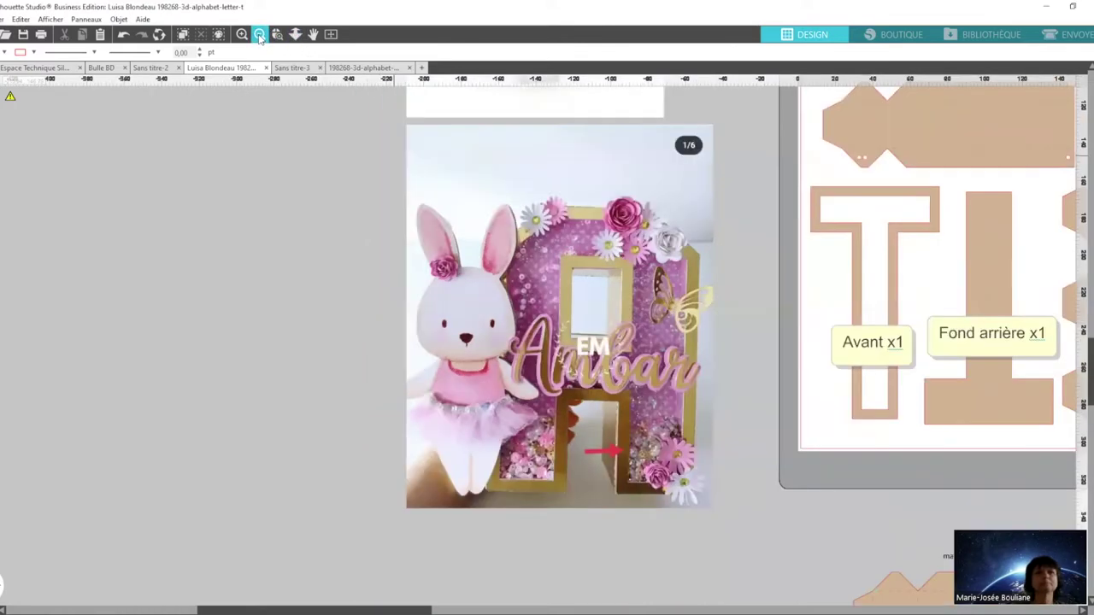
left_click(260, 38)
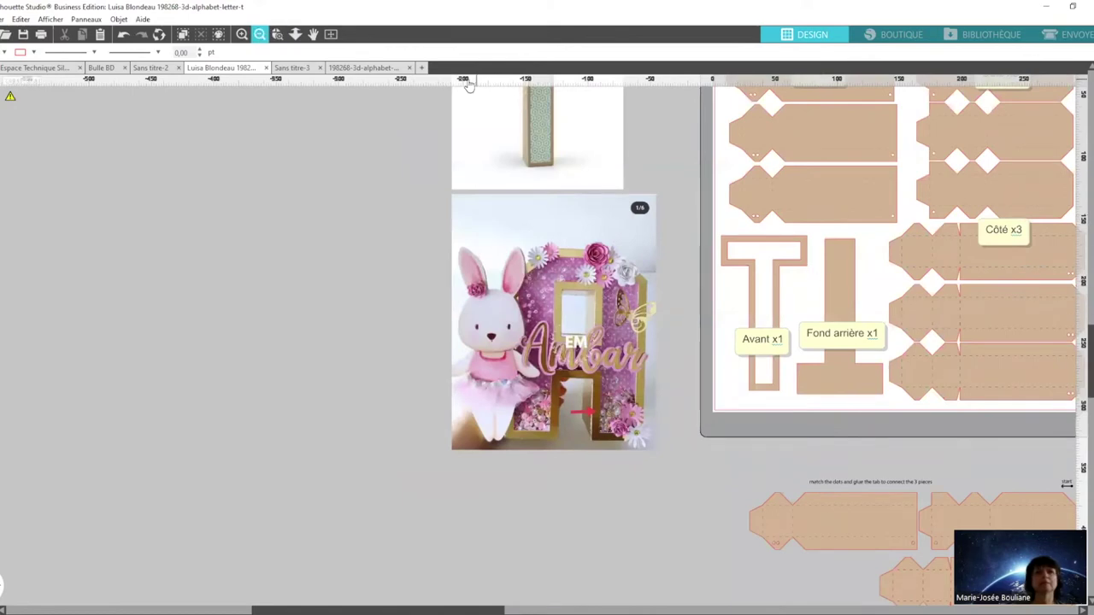
left_click(260, 36)
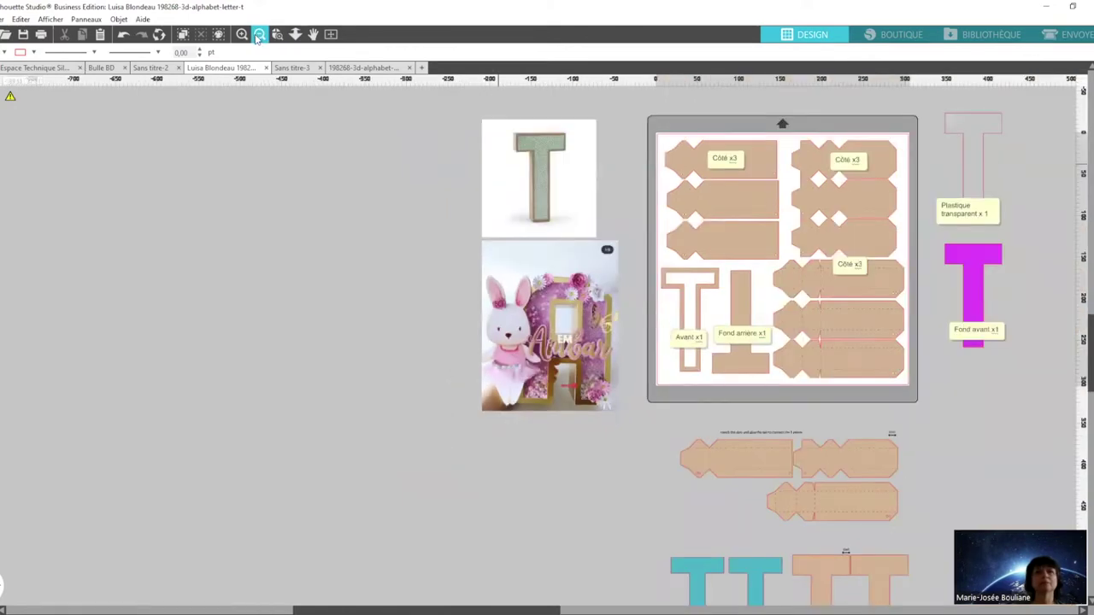
left_click(331, 35)
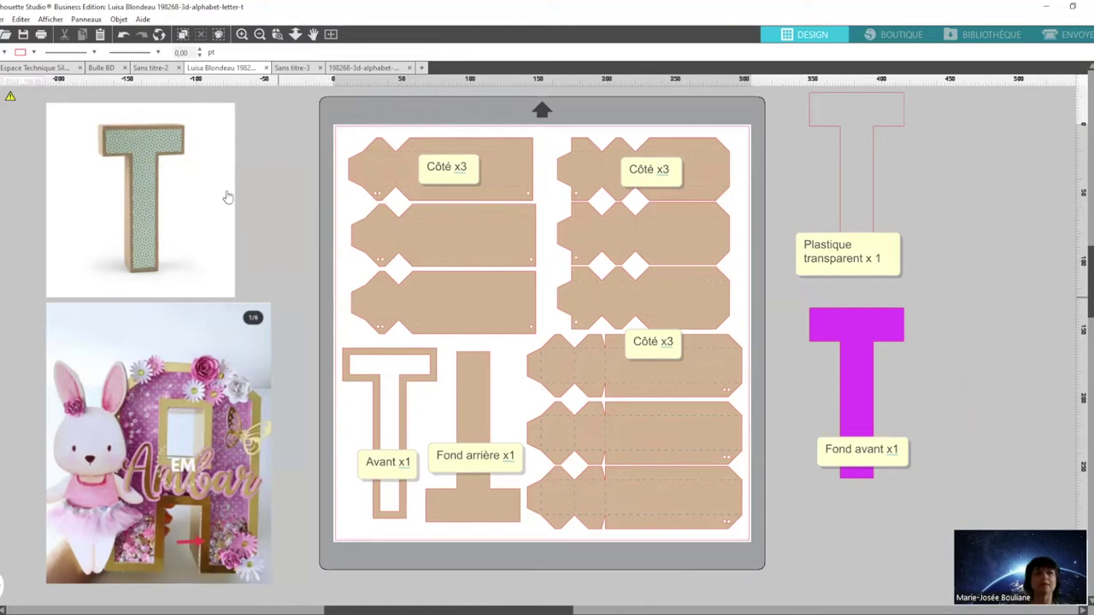
left_click(291, 68)
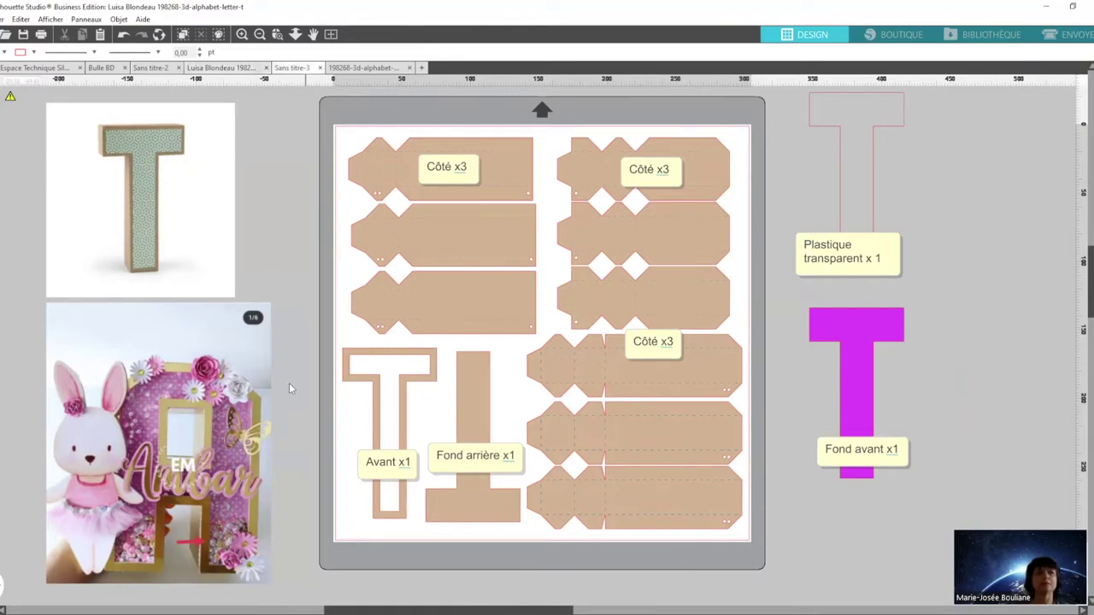
left_click(219, 67)
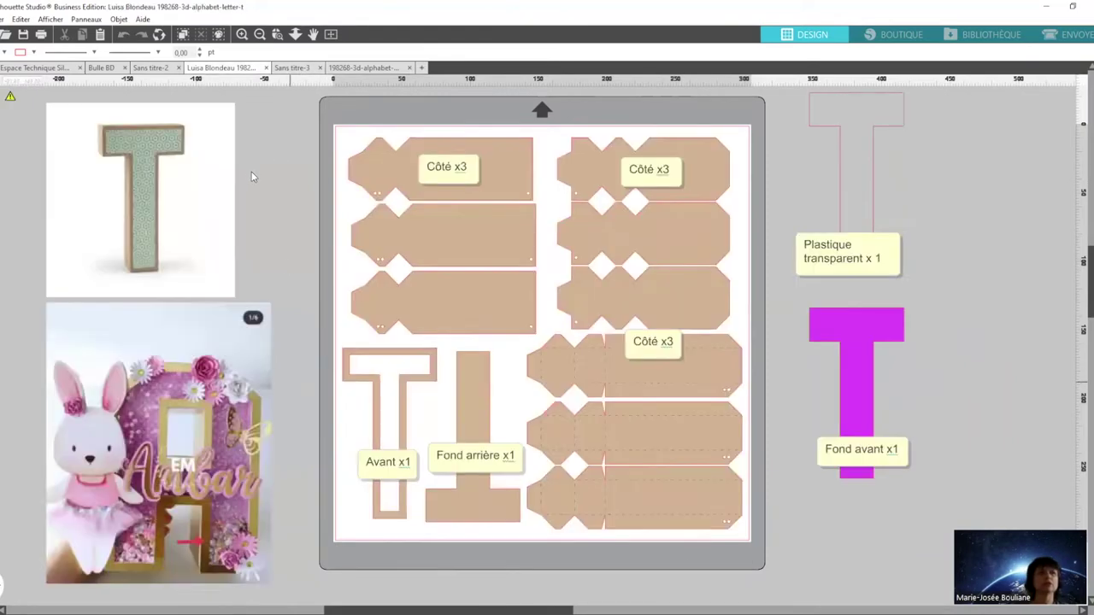
left_click(268, 425)
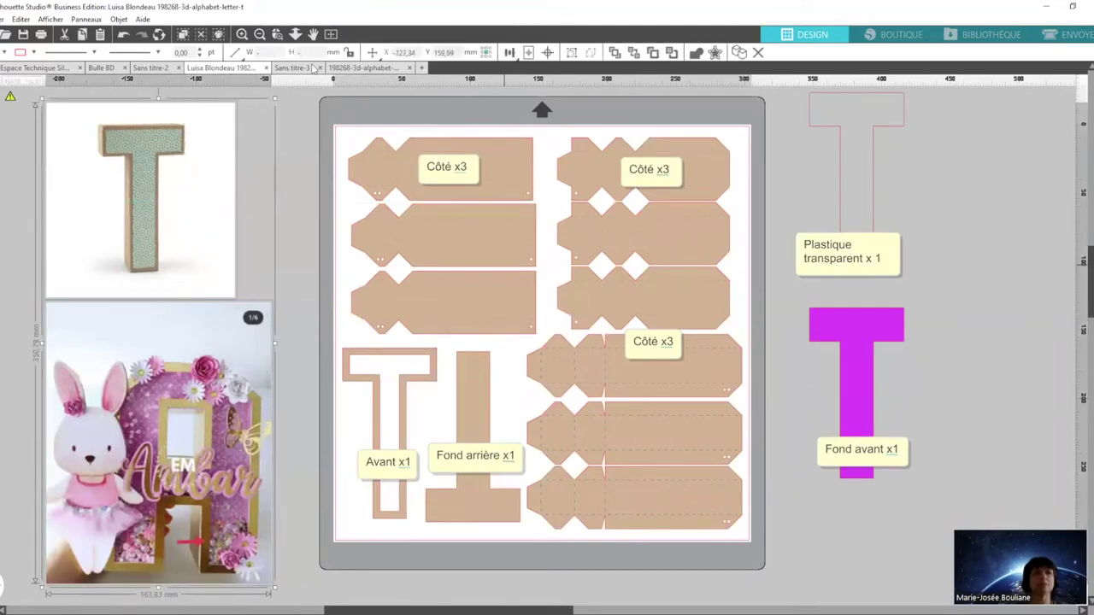
key("ctrl+Tab")
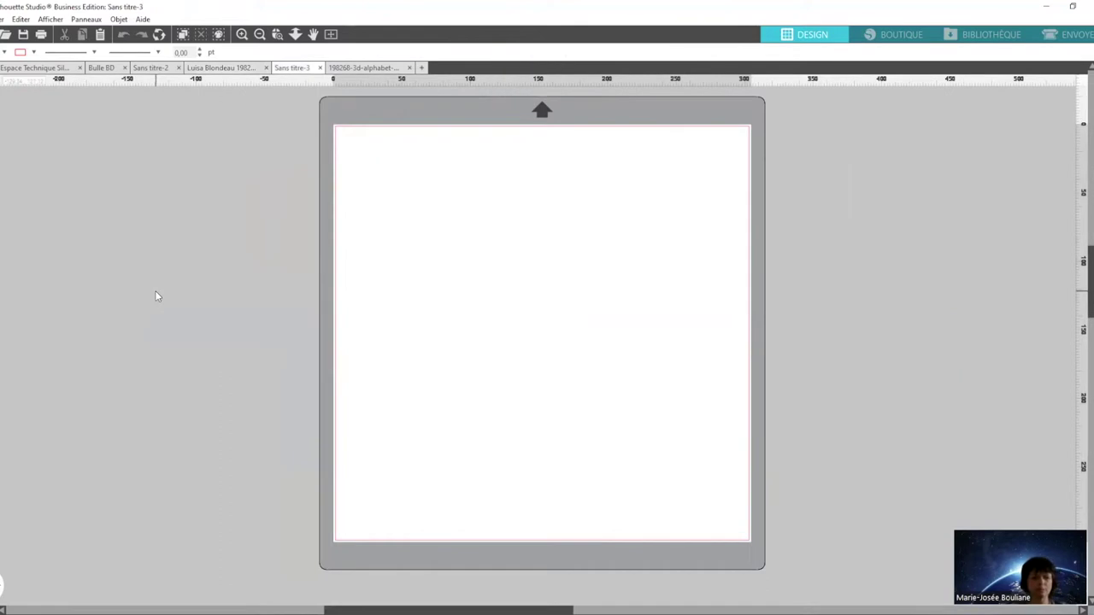
key("ctrl+v")
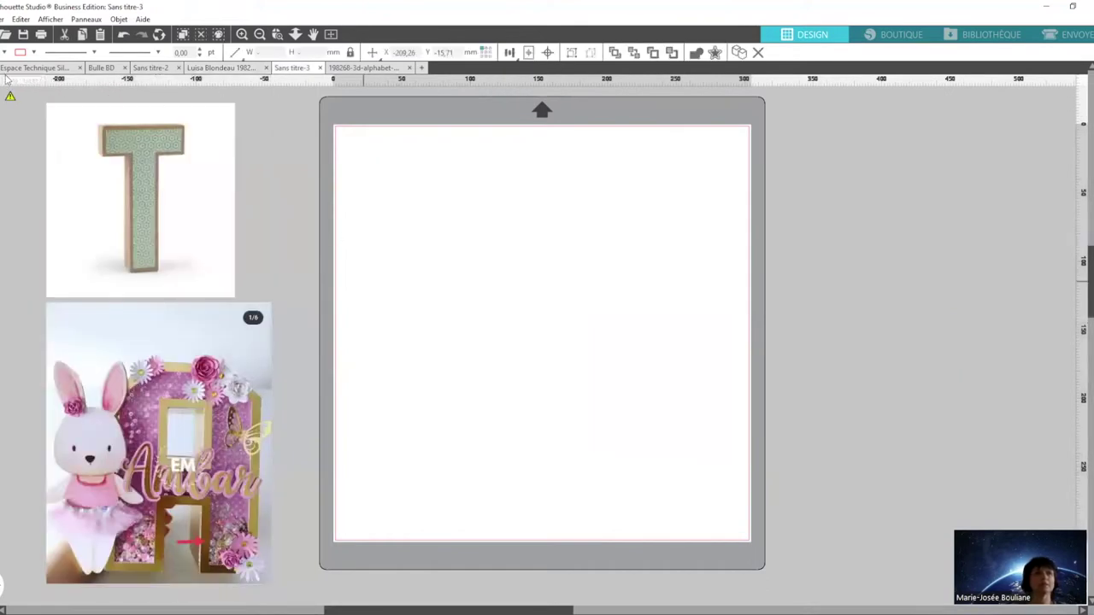
left_click(1, 19)
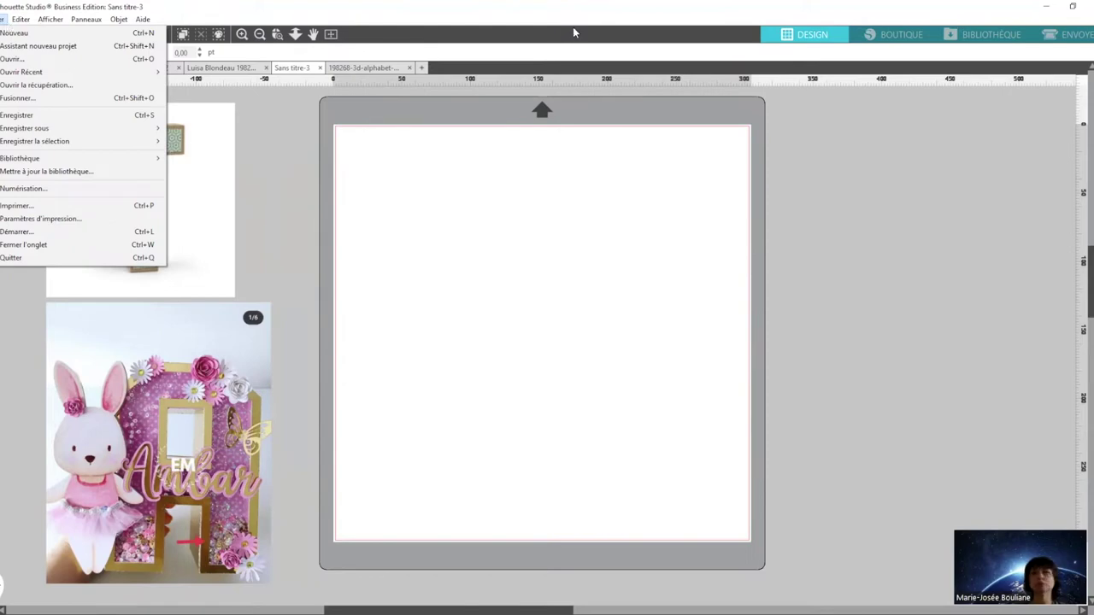
key("Right")
key("Right")
key("Right")
Search the library for design 198268 and open the 3D alphabet letter T in the Sans titre-3 document.
left_click(993, 35)
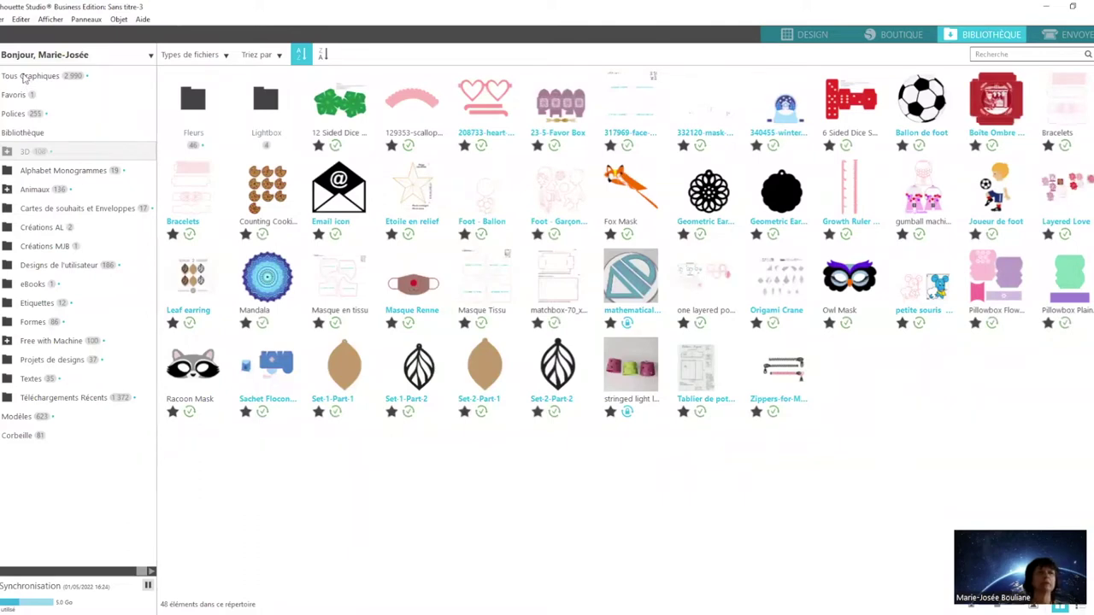
left_click(992, 55)
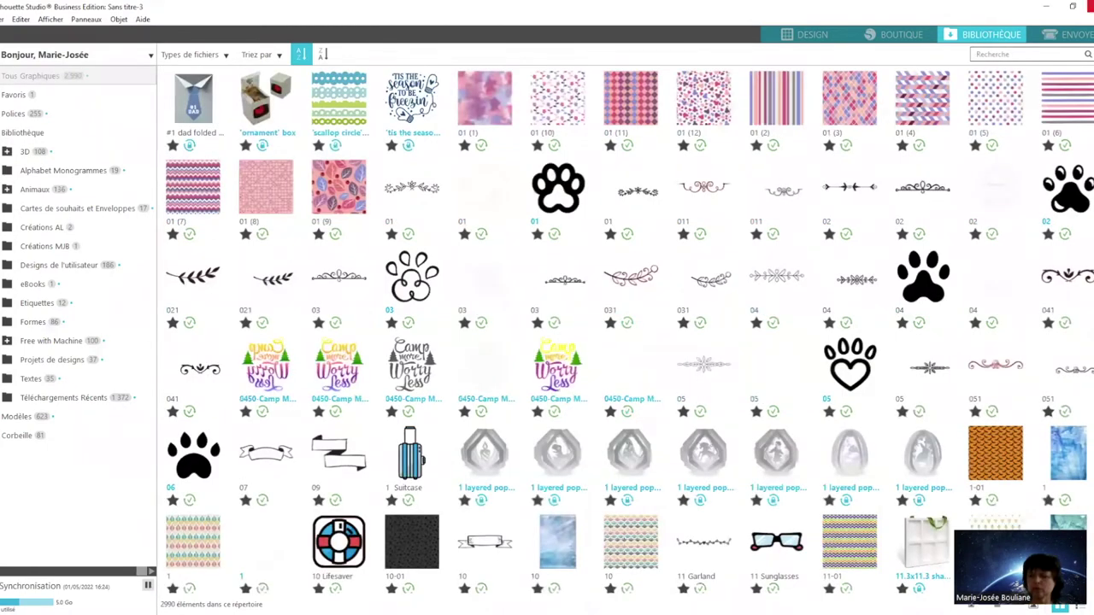
type("198268")
key("Return")
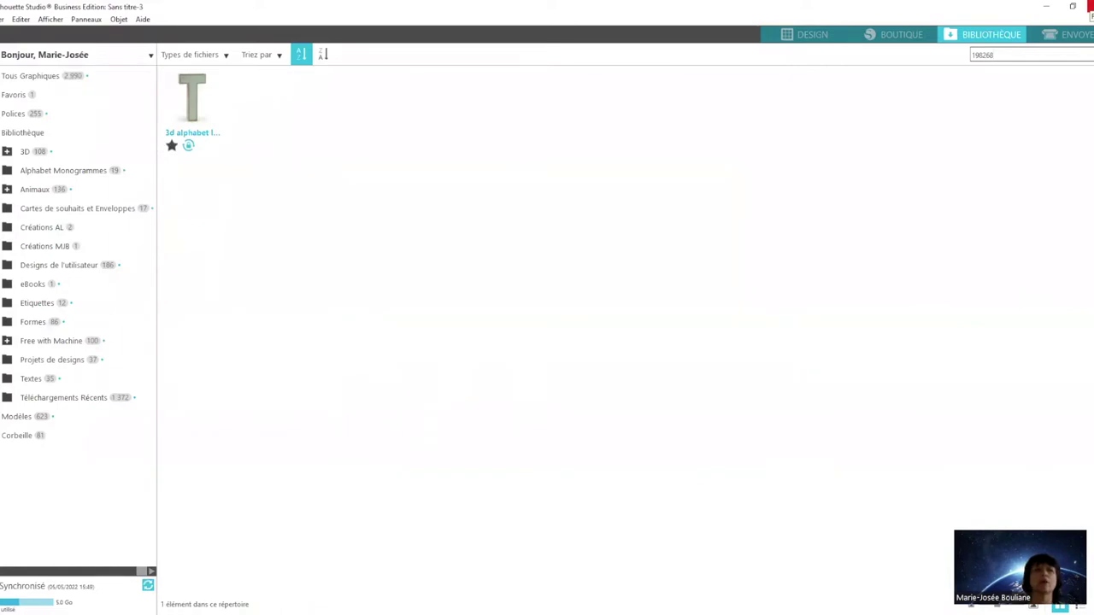
mouse_move(195, 117)
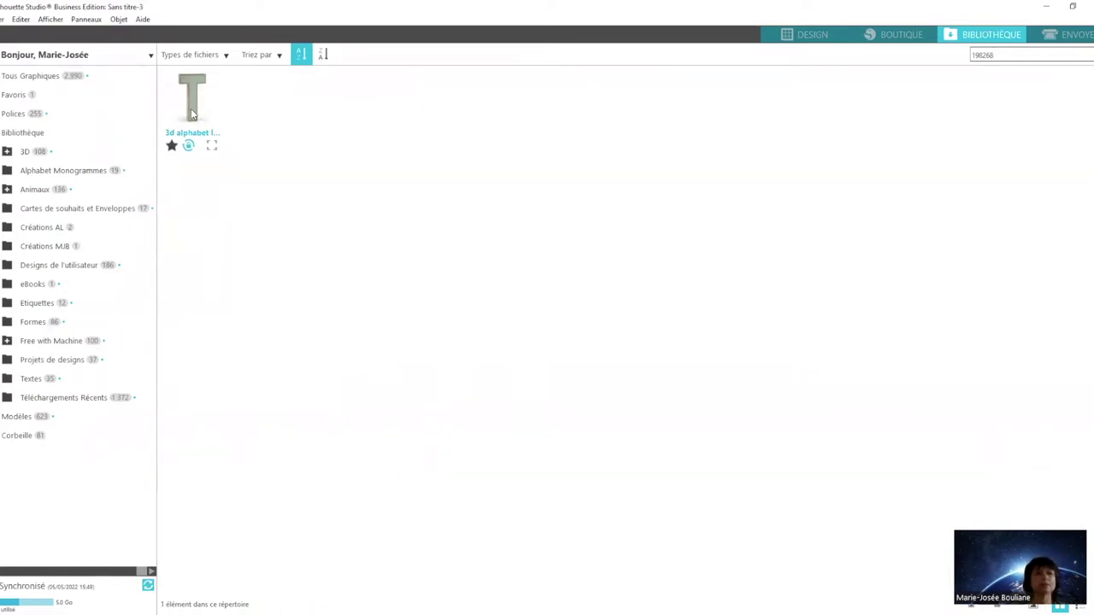
left_click(193, 115)
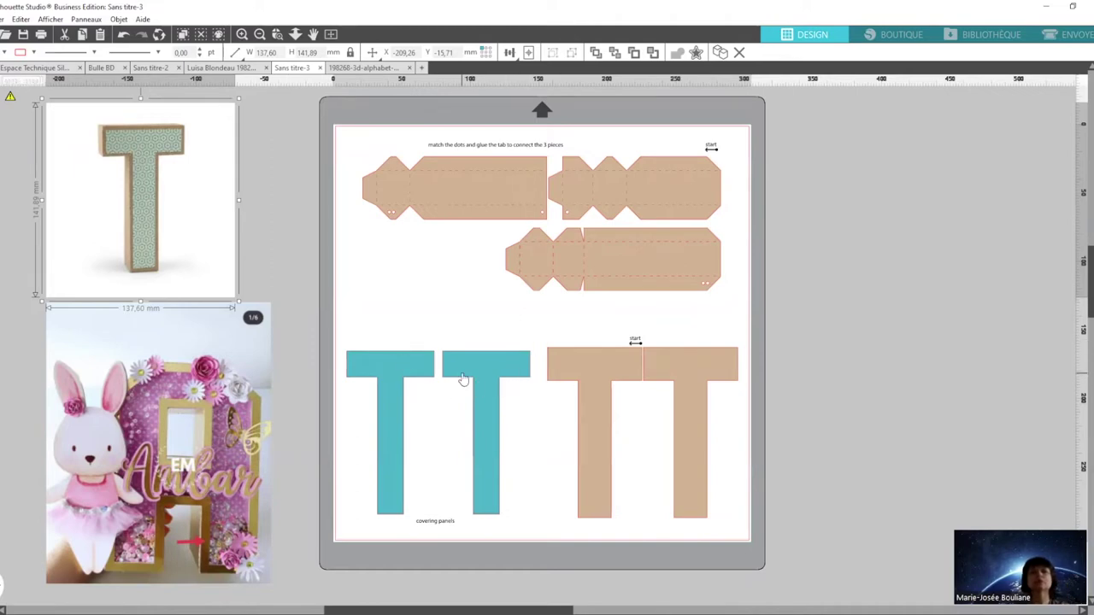
Ungroup the whole letter T template into its separate pieces and clear the selection.
left_click(491, 378)
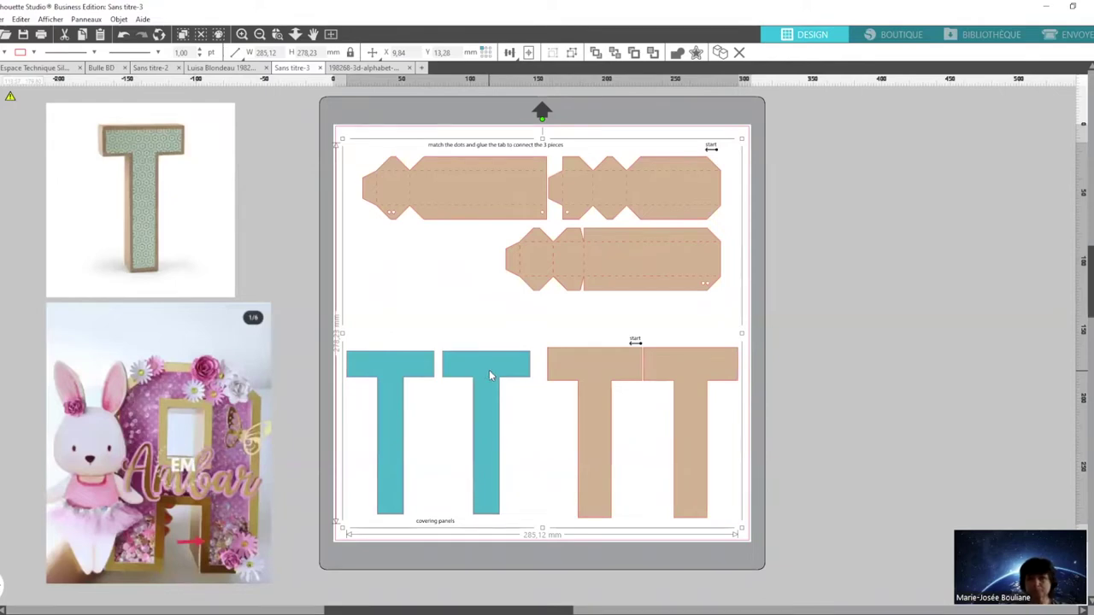
right_click(490, 376)
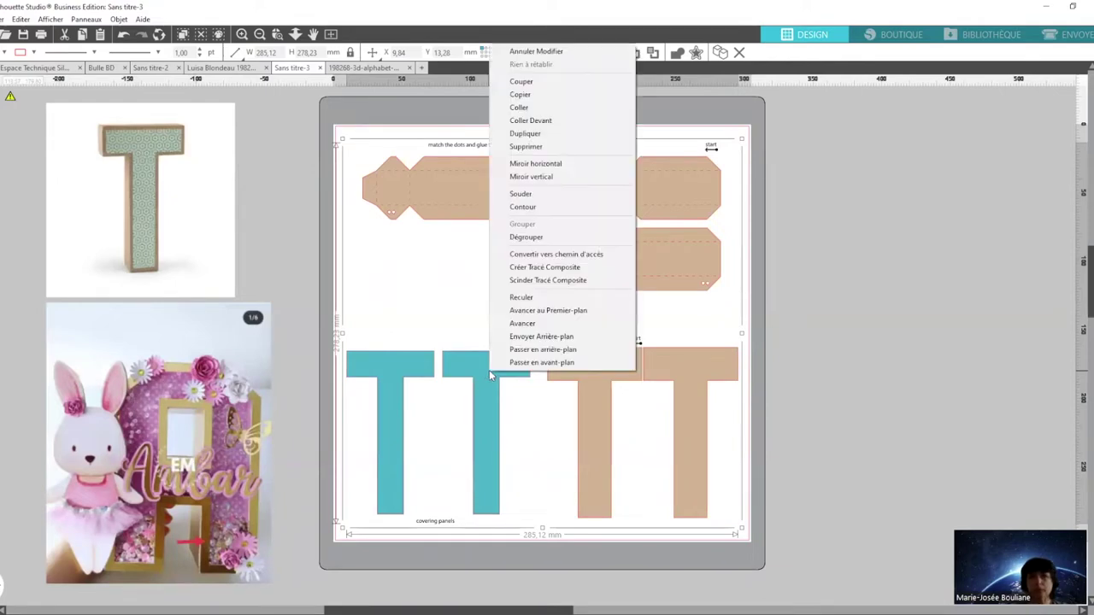
left_click(527, 238)
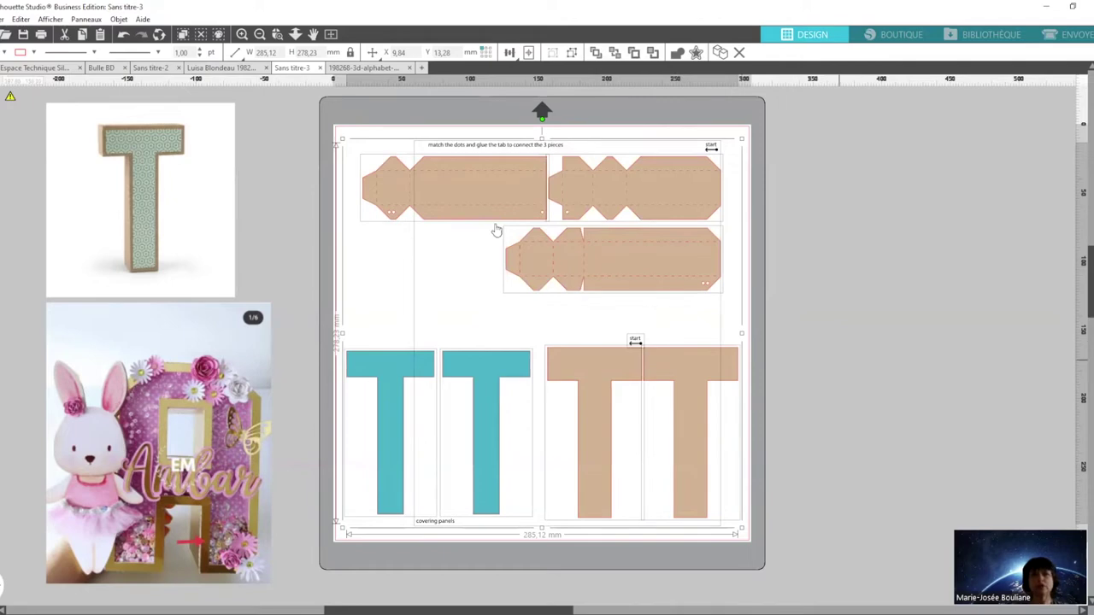
left_click(586, 126)
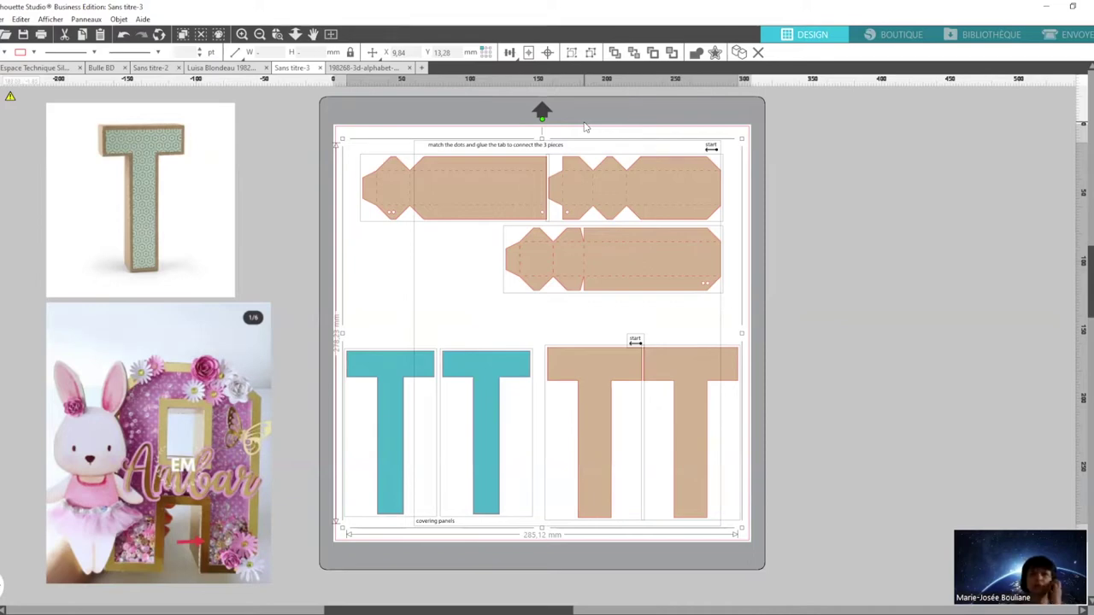
left_click(772, 281)
left_click(433, 196)
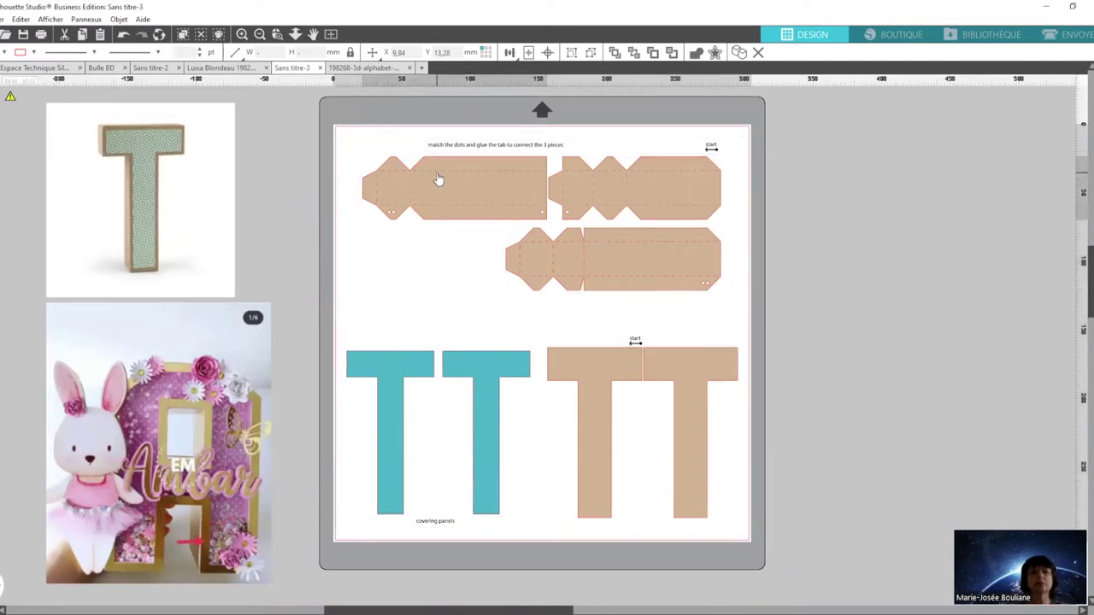
key("Escape")
Ungroup the first side piece in the upper row and set the line colour of its fold lines to blue.
right_click(469, 216)
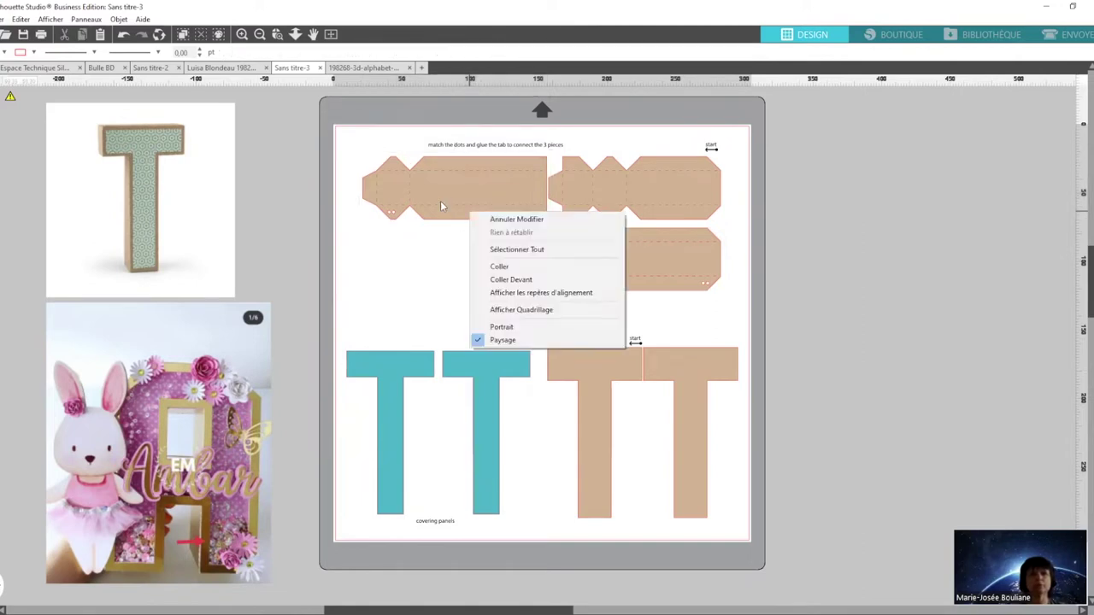
left_click(440, 204)
right_click(484, 266)
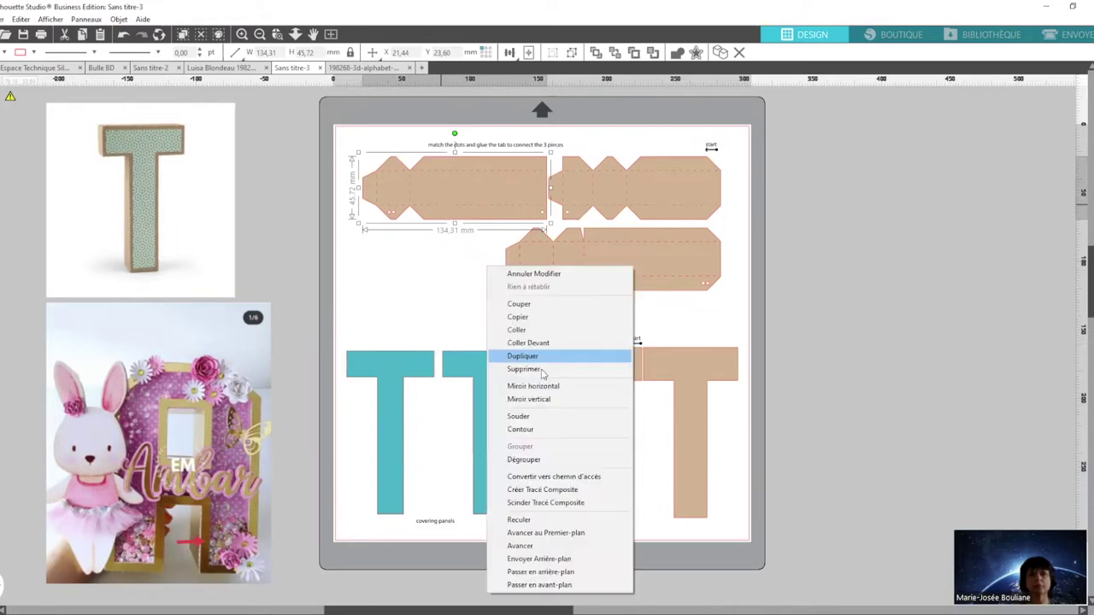
left_click(544, 461)
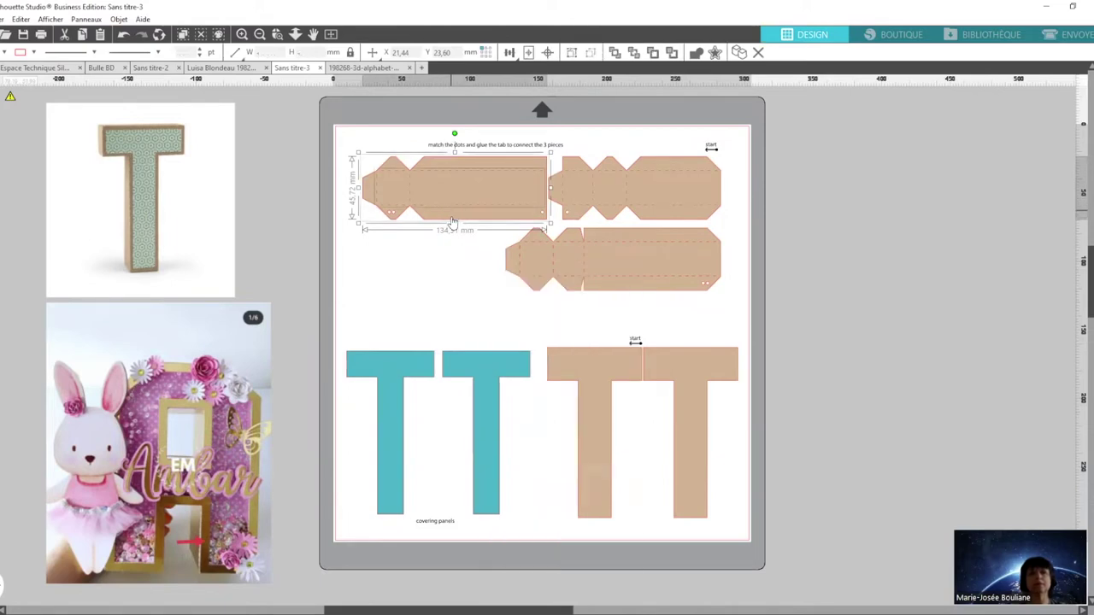
left_click(451, 226)
left_click(478, 188)
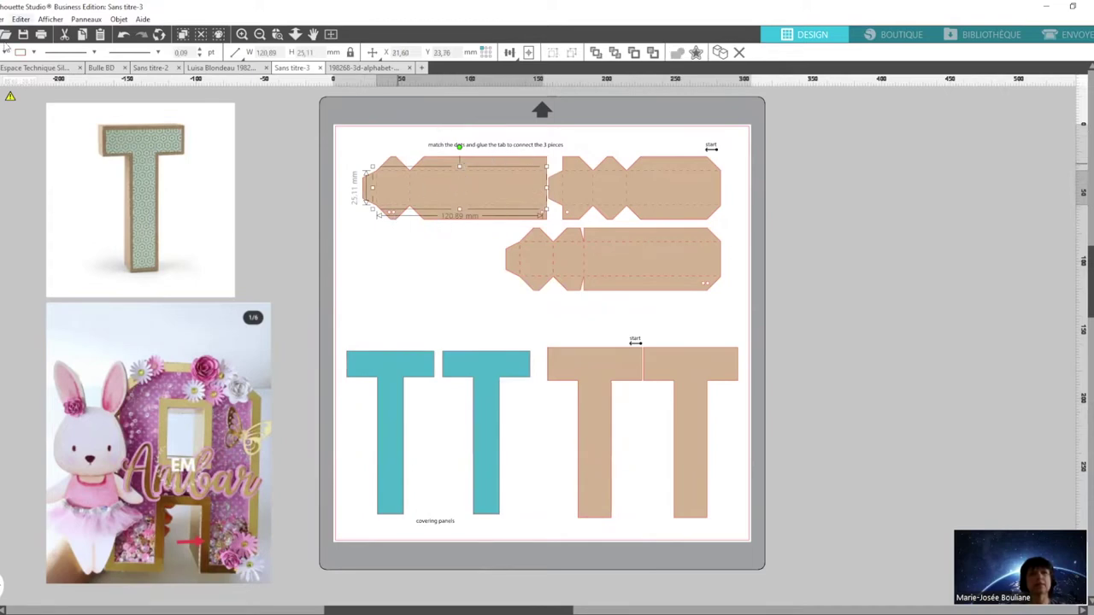
left_click(34, 53)
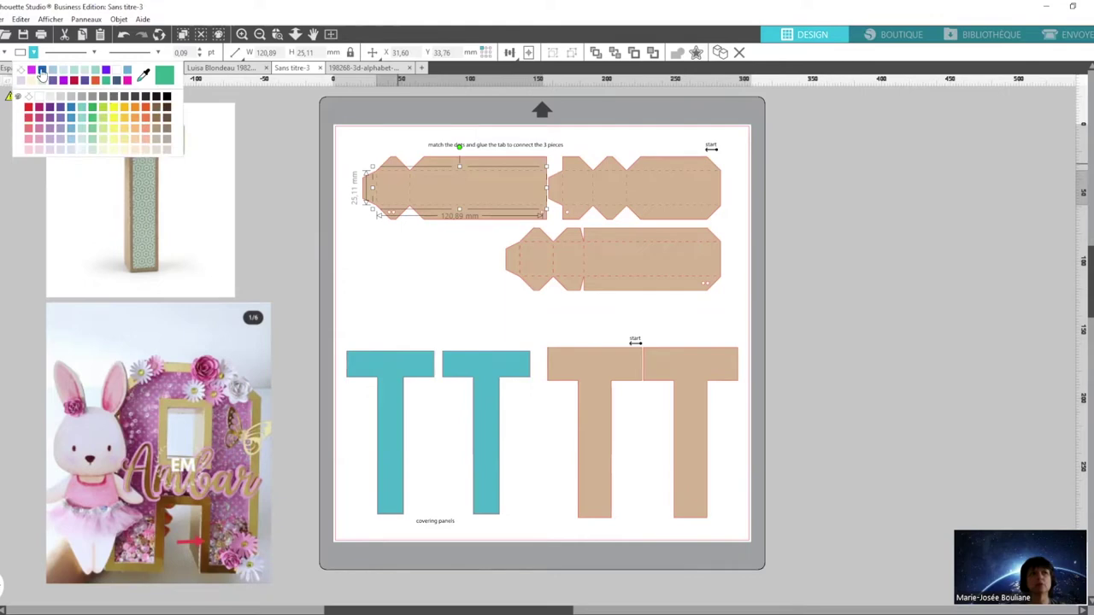
Group the first side piece's outline with its fold lines.
left_click(482, 223)
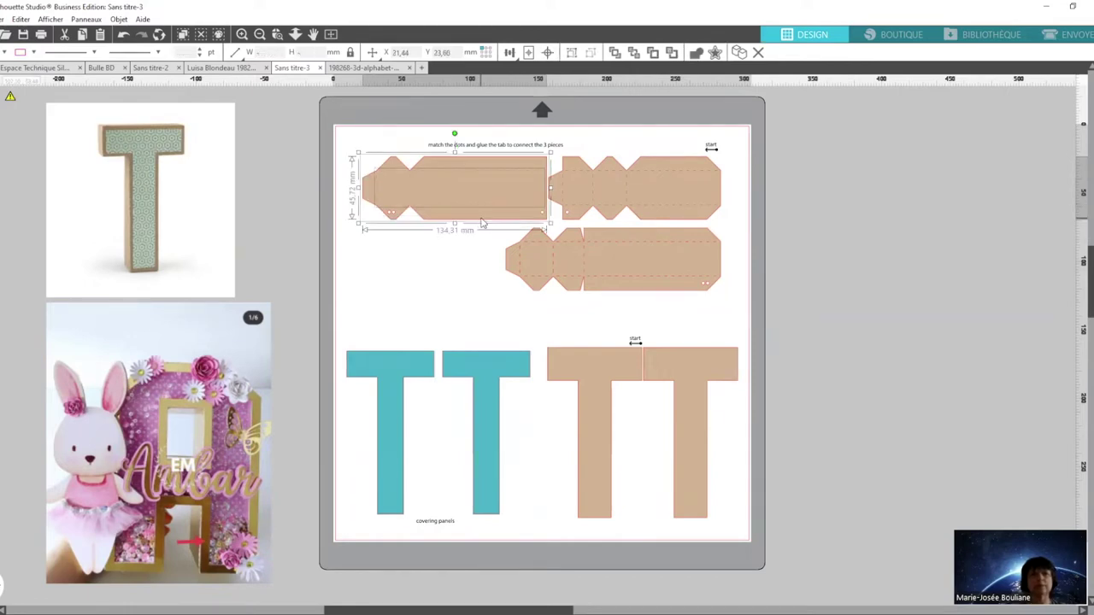
right_click(482, 223)
left_click(513, 412)
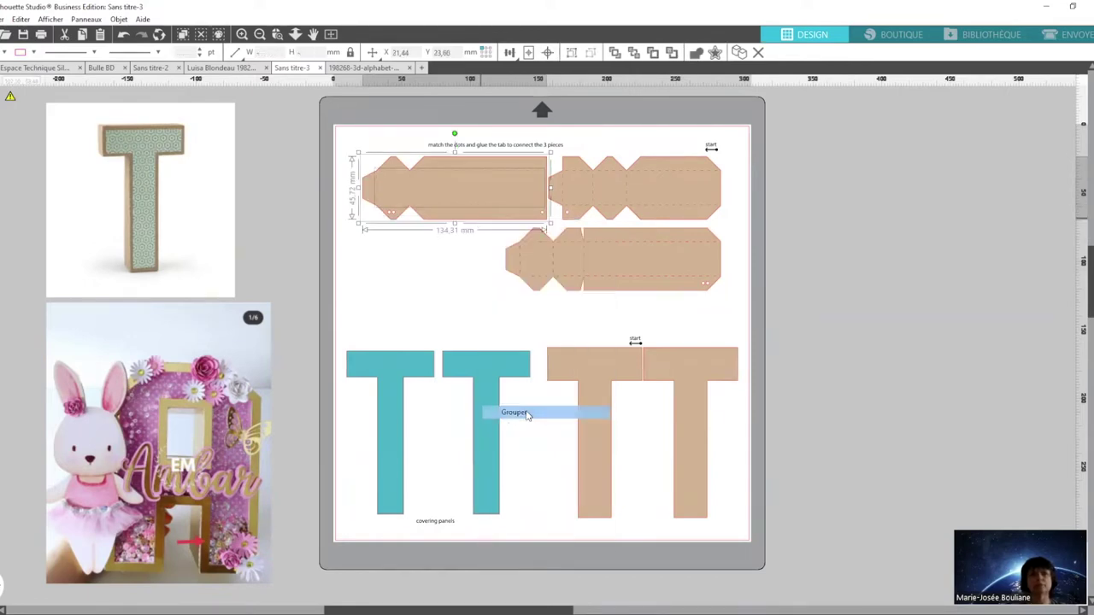
Ungroup the second side piece in the upper row and set the line colour of its fold lines to blue.
left_click(665, 179)
right_click(664, 178)
left_click(701, 371)
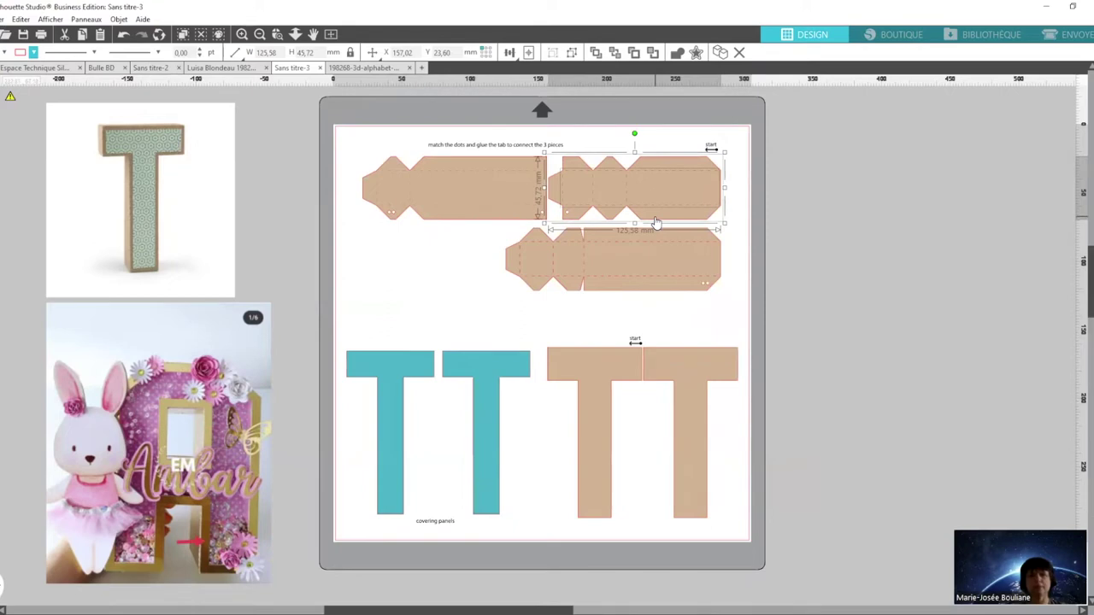
left_click(655, 224)
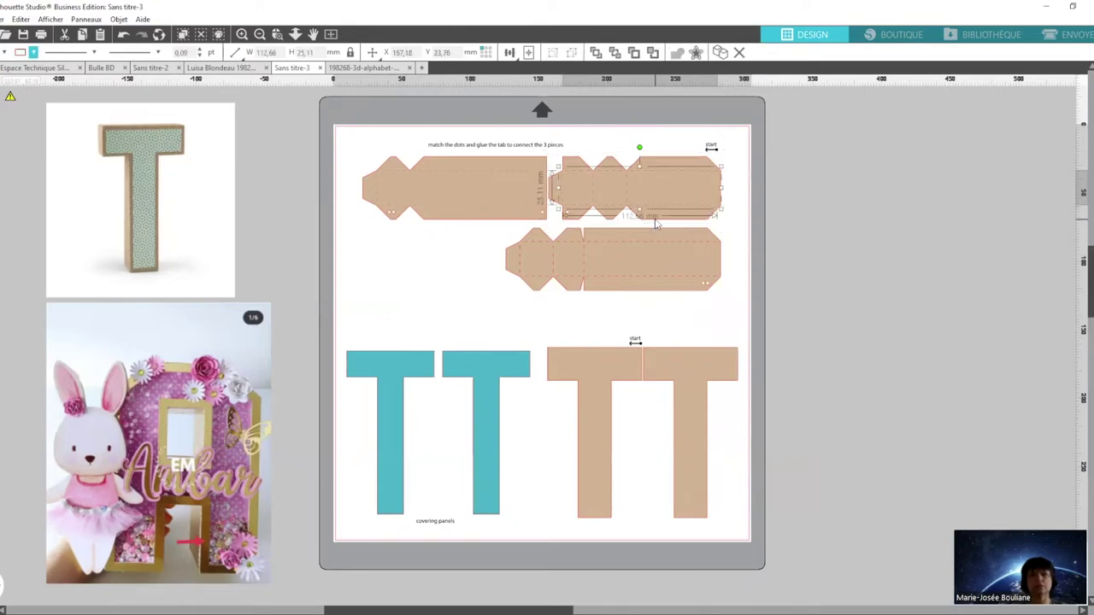
left_click(34, 53)
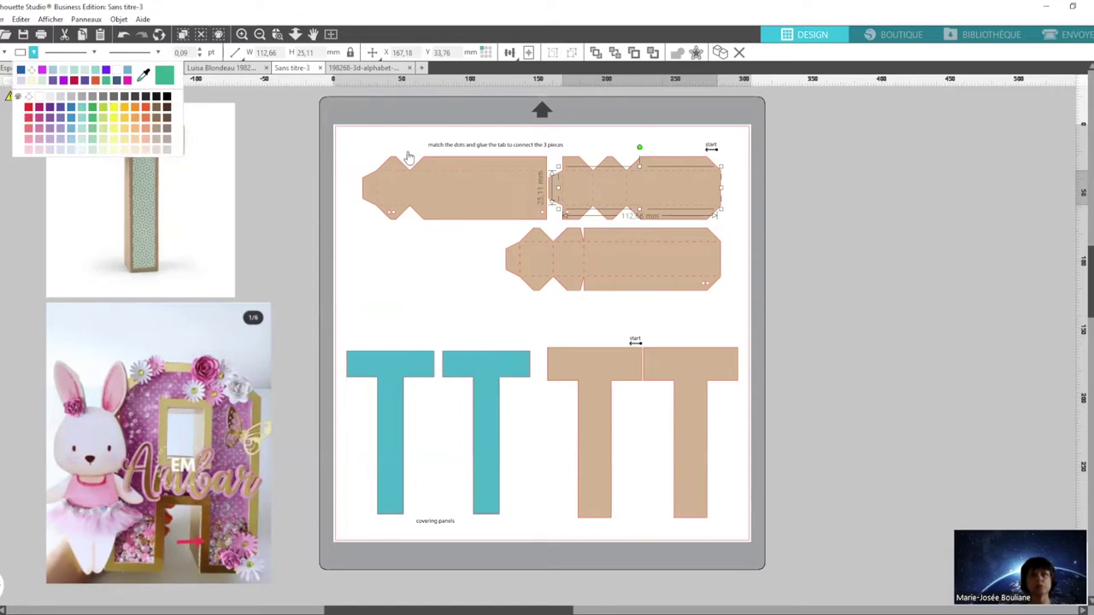
Group the second side piece's outline with its fold lines.
left_click(673, 162, "shift")
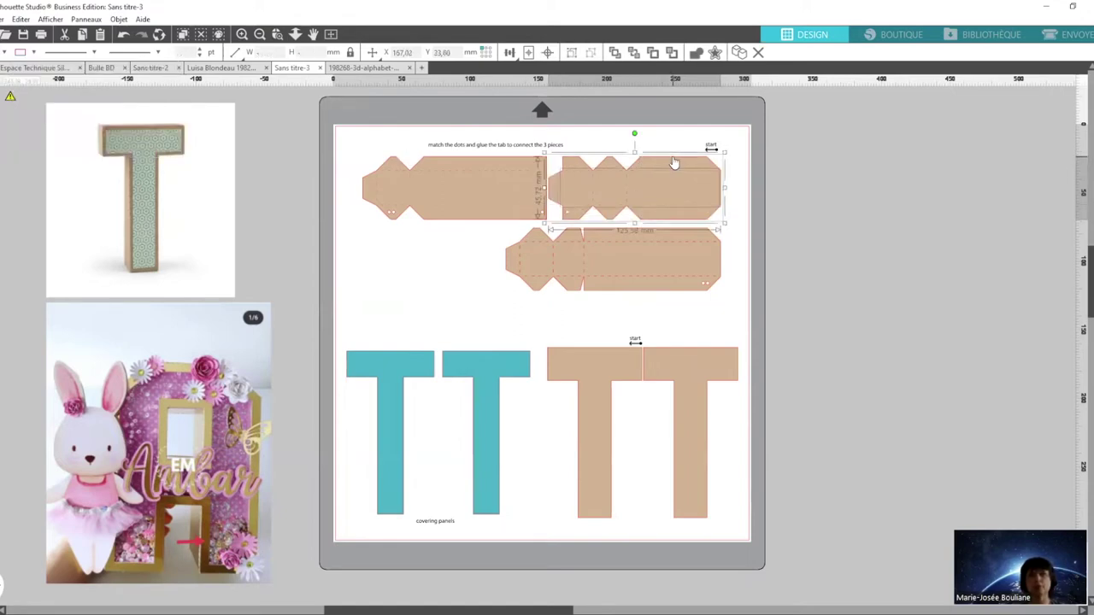
right_click(674, 162)
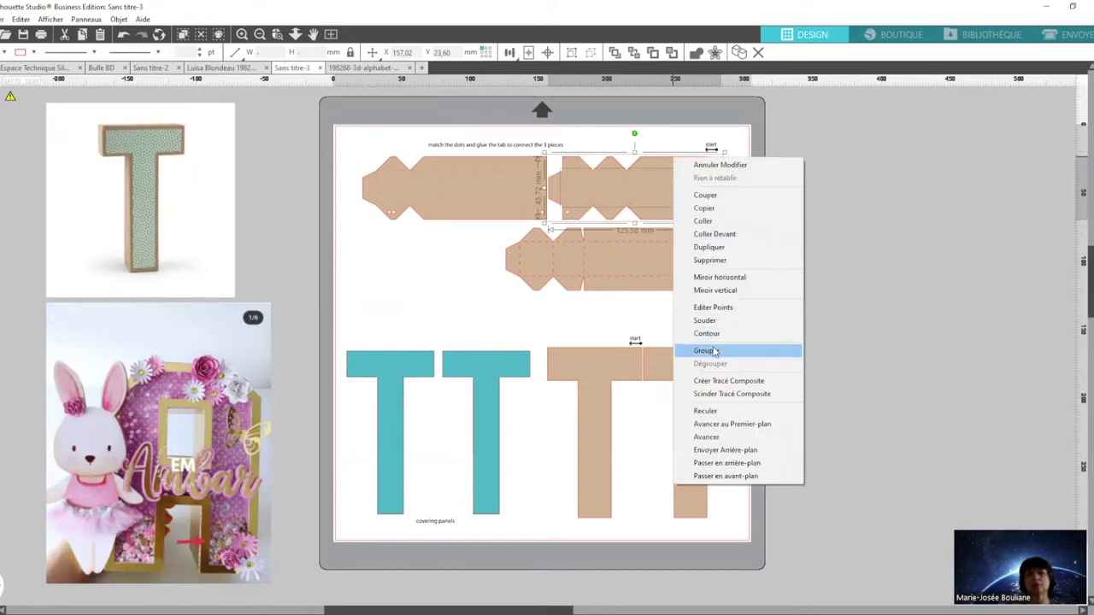
left_click(697, 350)
Ungroup the side piece in the lower row and set the line colour of its fold lines to blue.
left_click(623, 292)
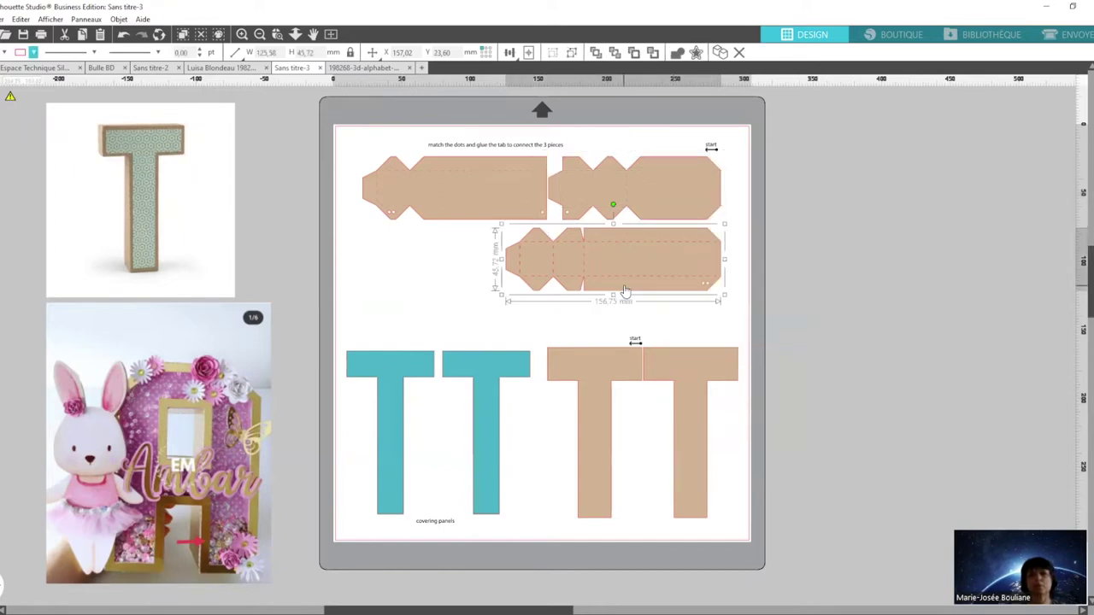
right_click(625, 291)
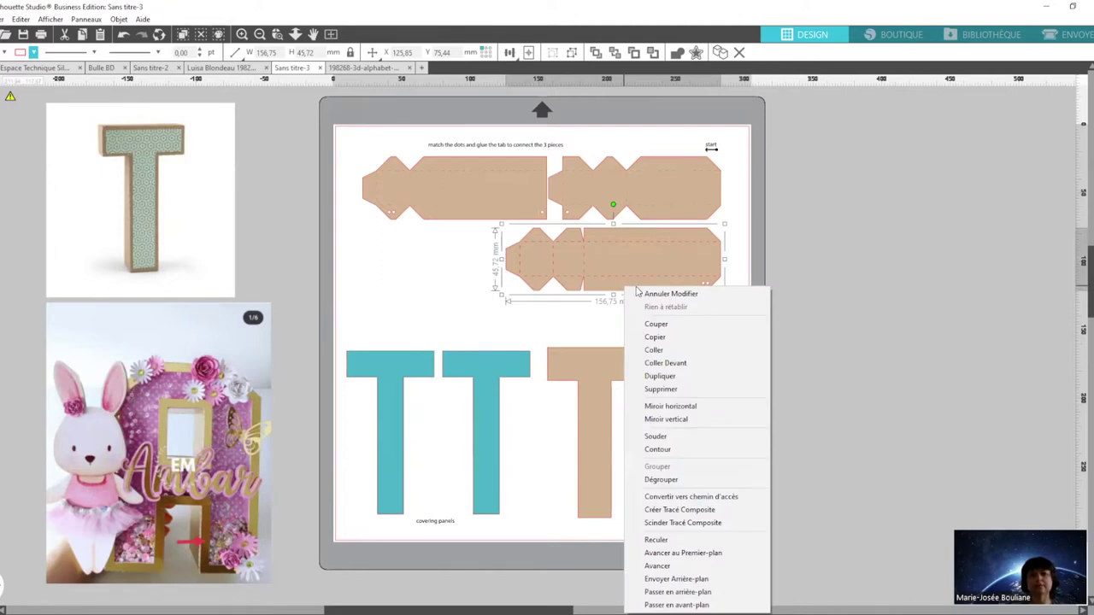
left_click(660, 480)
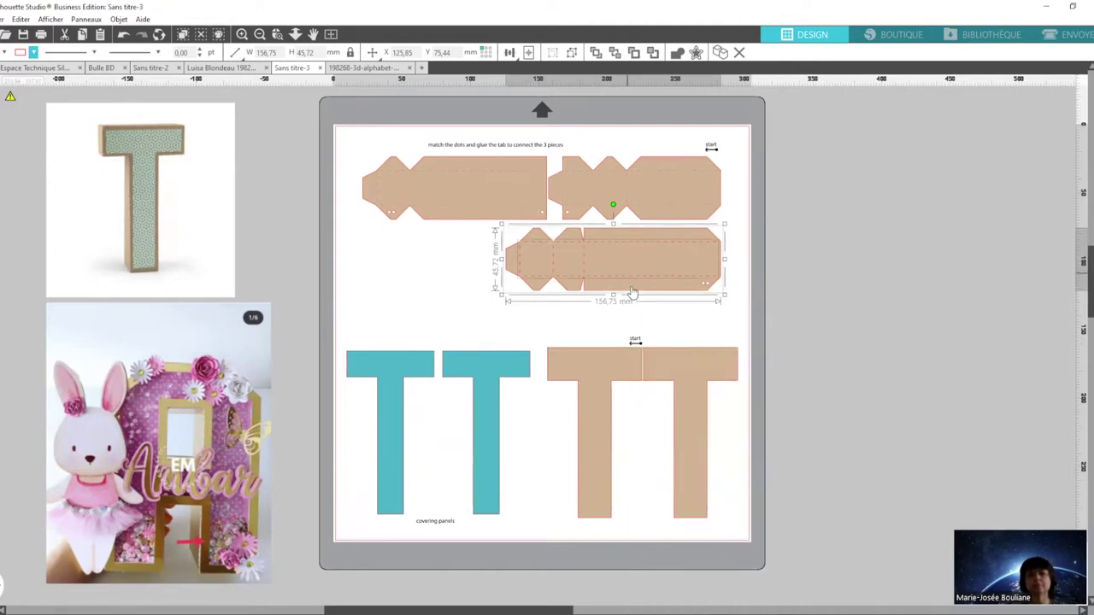
left_click(633, 294)
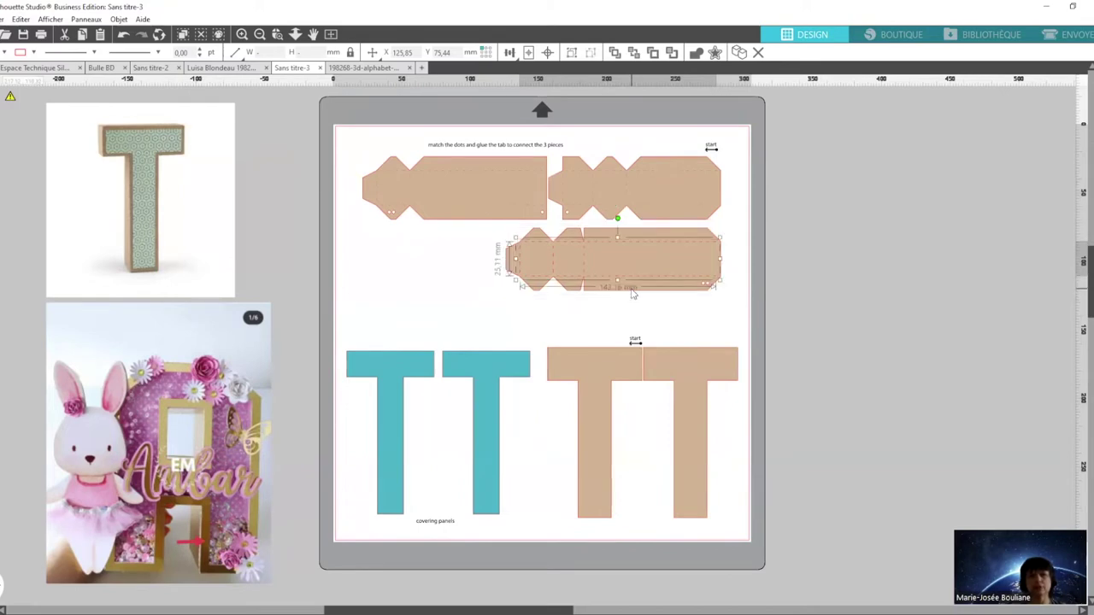
left_click(33, 53)
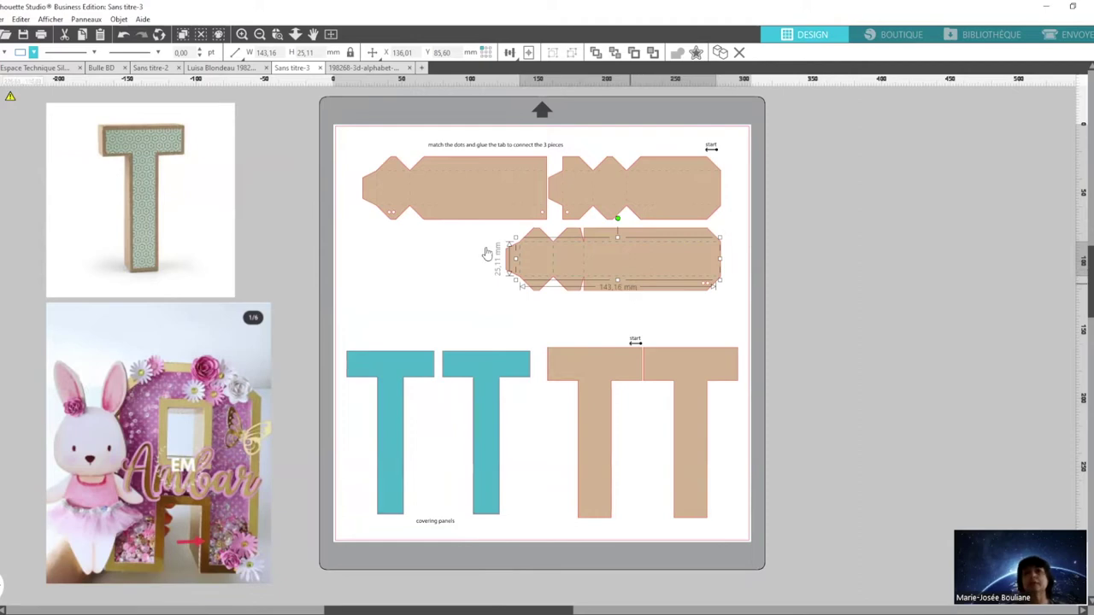
Group the lower side piece's outline with its fold lines.
left_click(656, 293)
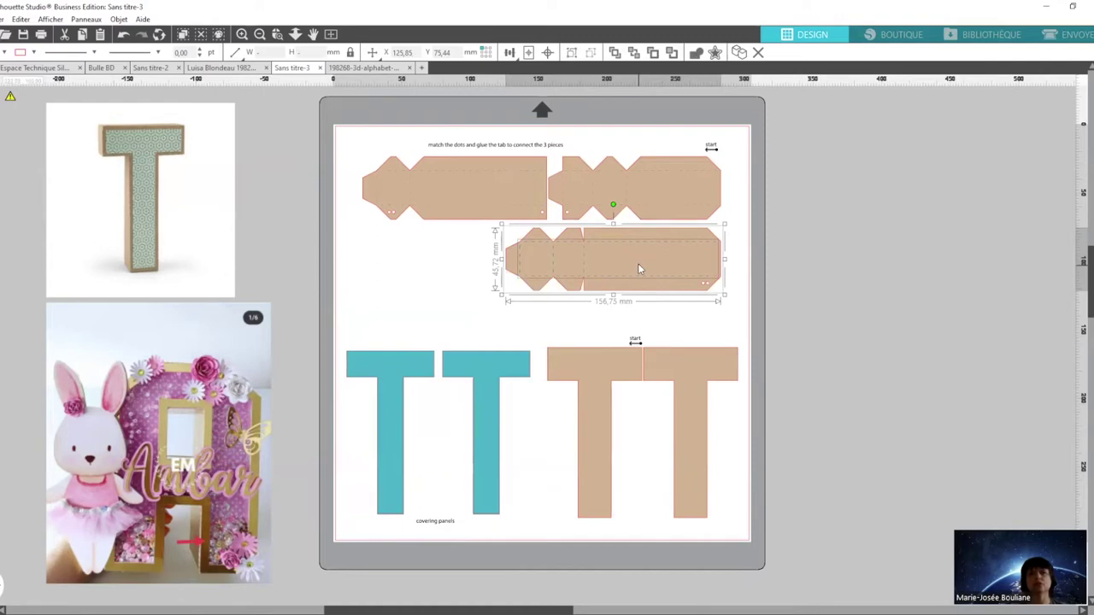
right_click(639, 269)
left_click(686, 461)
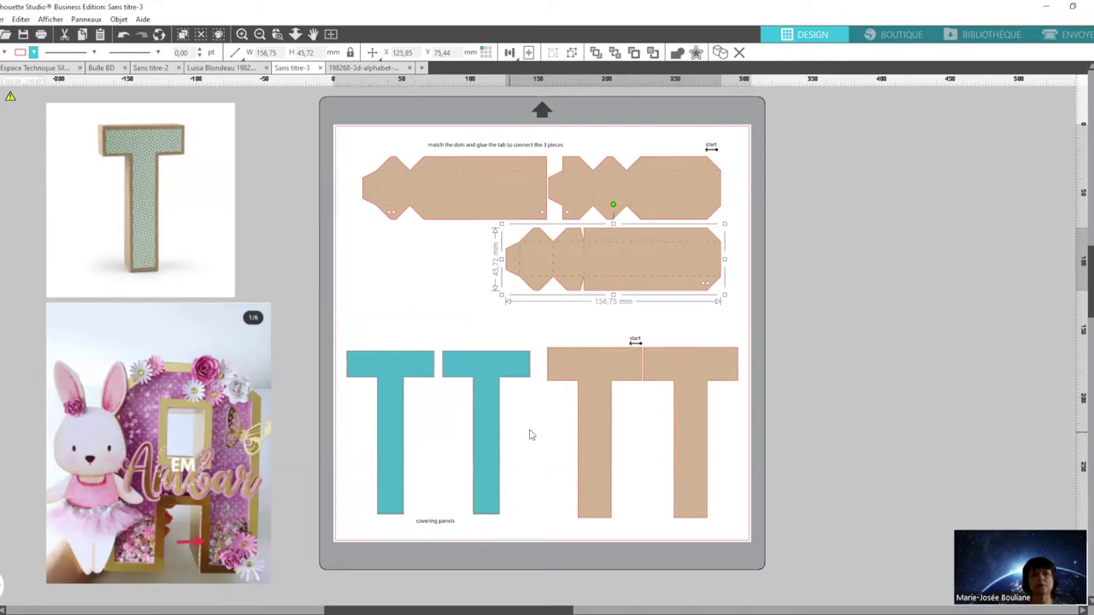
Select the complete template and duplicate it beside the page, with a second duplicate directly below that copy.
left_click(443, 147)
left_click_drag(339, 128, 804, 504)
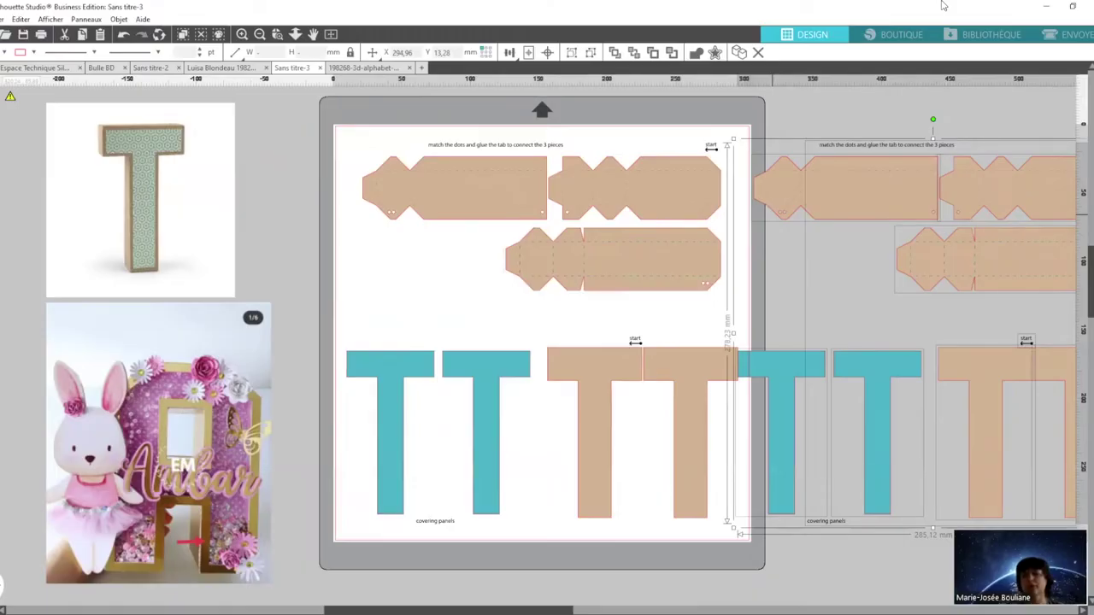
key("ctrl+Down")
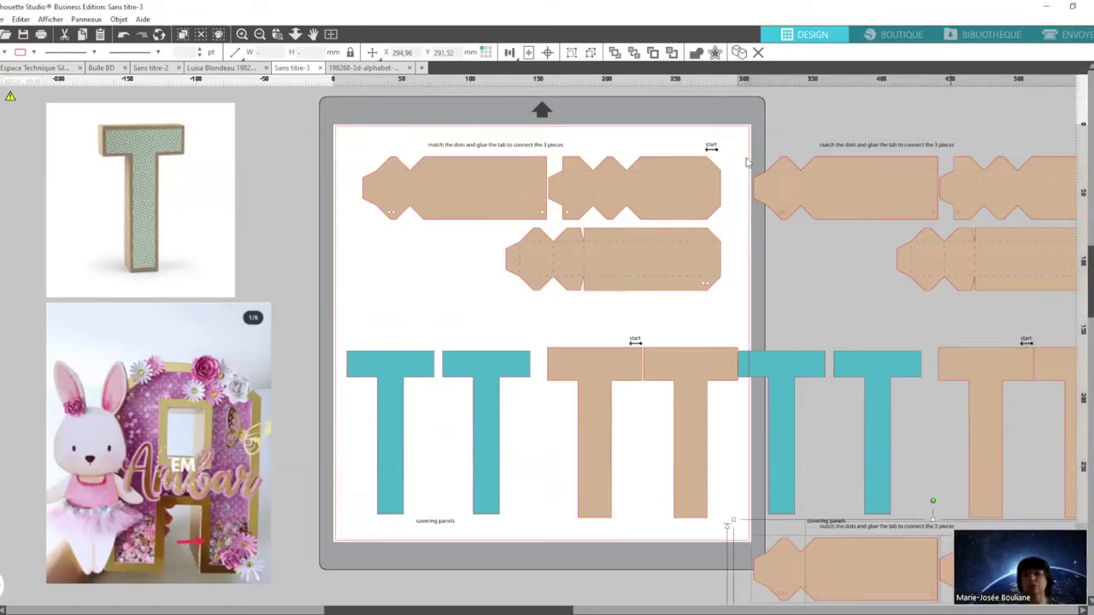
Move both template copies farther away from the page so that they sit clear of the cutting mat.
left_click_drag(754, 109, 843, 467)
left_click_drag(968, 471, 1057, 482)
key("Right")
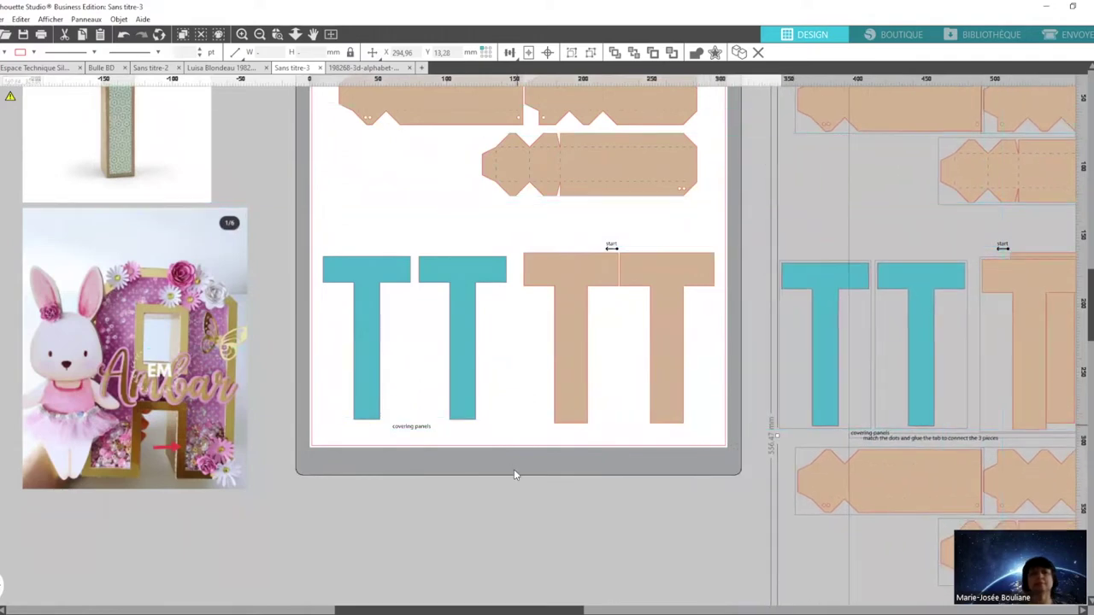
scroll(535, 403, "up", 2)
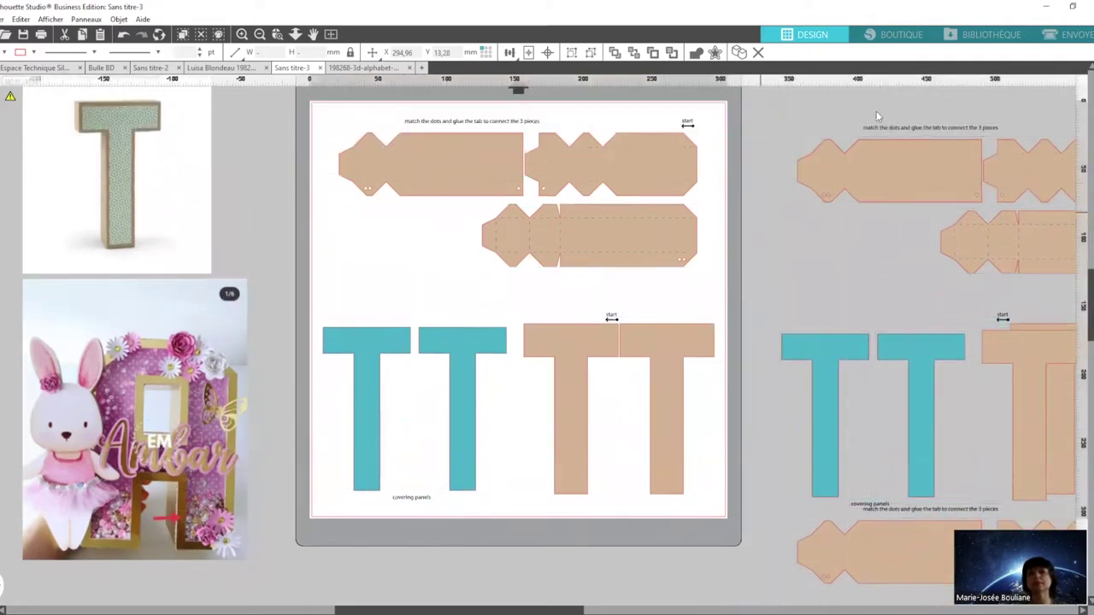
left_click(546, 148)
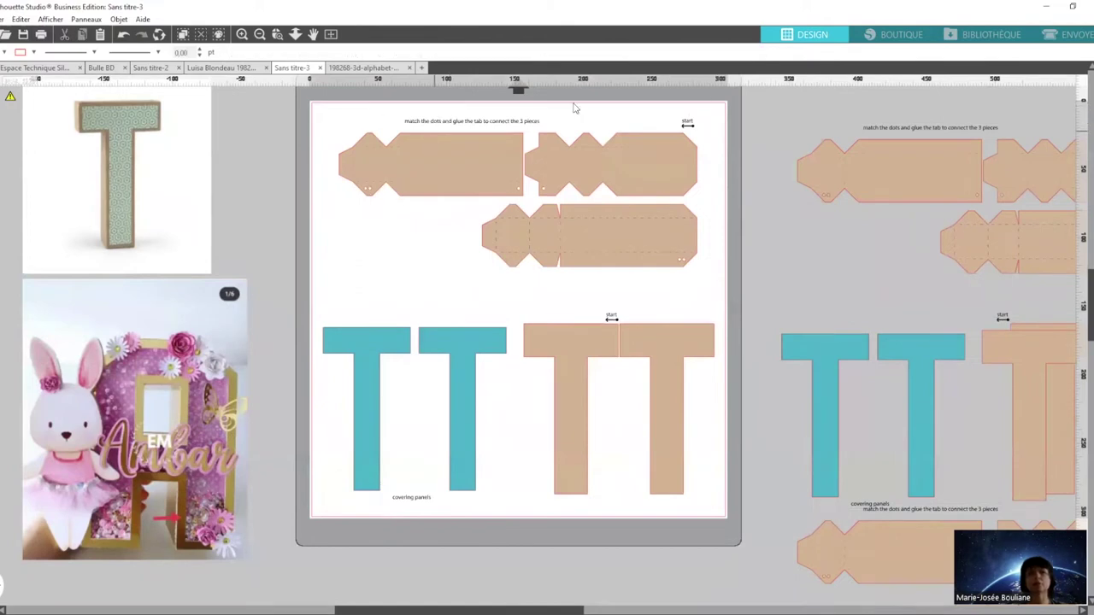
Delete the instruction texts and the start markers from the template on the page.
left_click(445, 126)
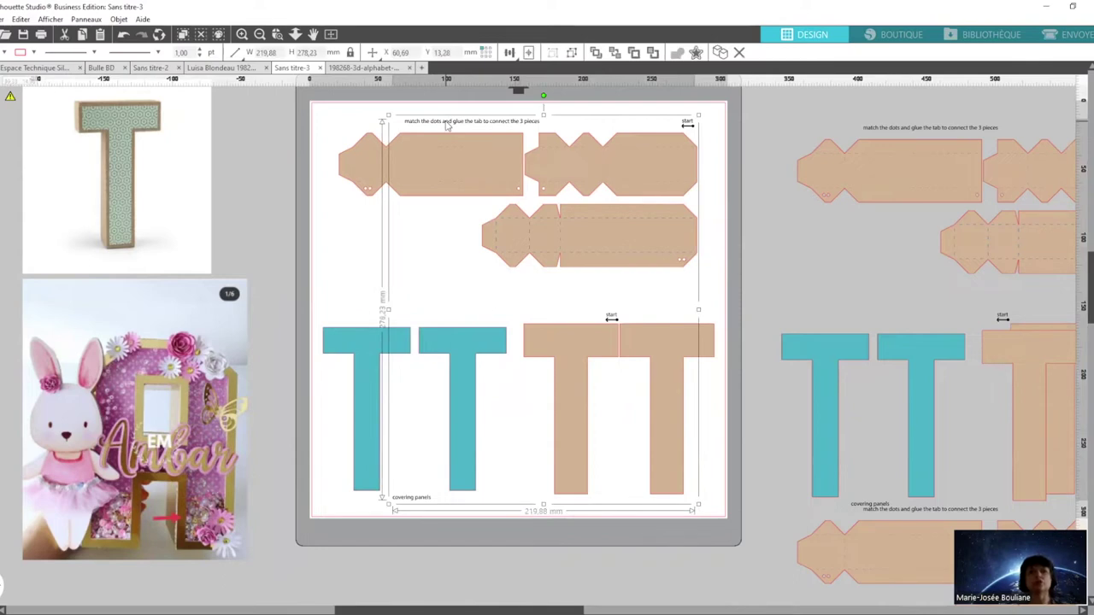
key("Delete")
left_click(609, 318)
key("Delete")
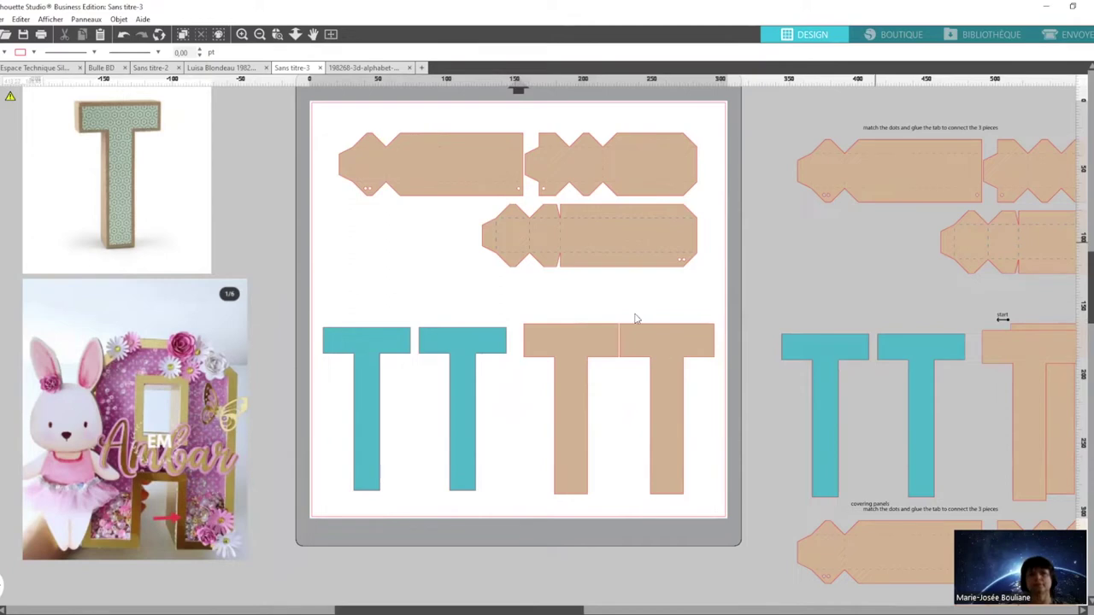
Move the first side piece into the page's upper-left corner, duplicate it twice downward and leave small gaps between the three.
left_click(436, 189)
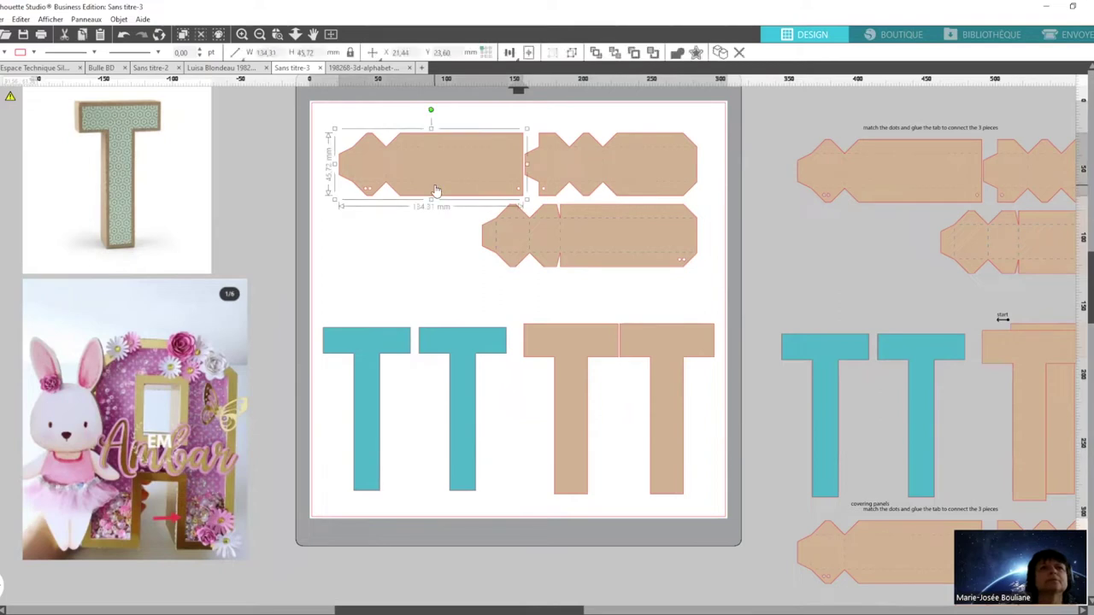
left_click_drag(436, 190, 412, 168)
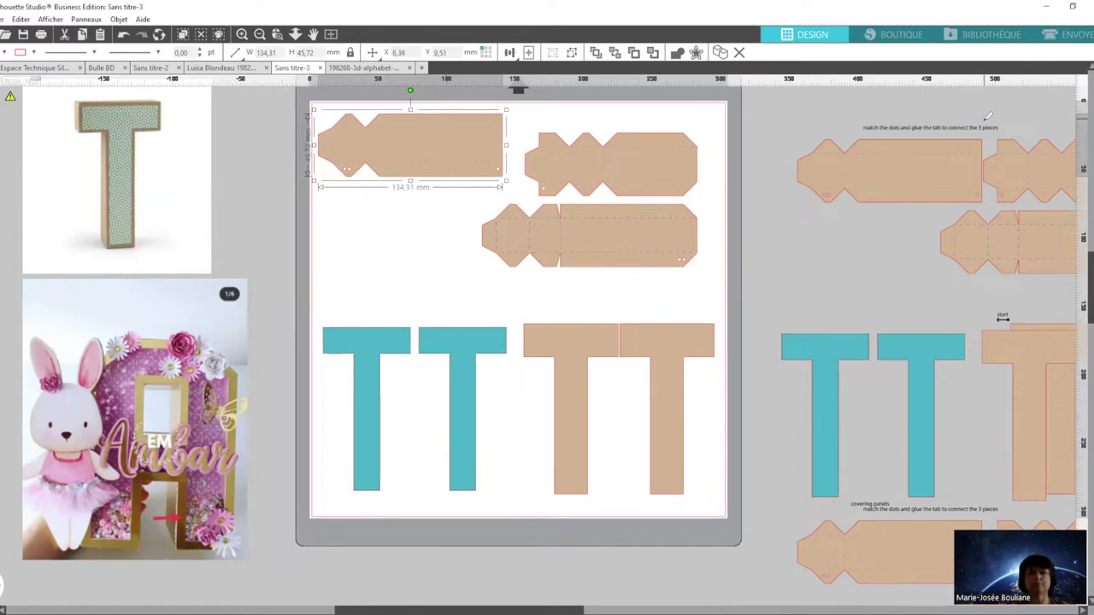
key("ctrl+d")
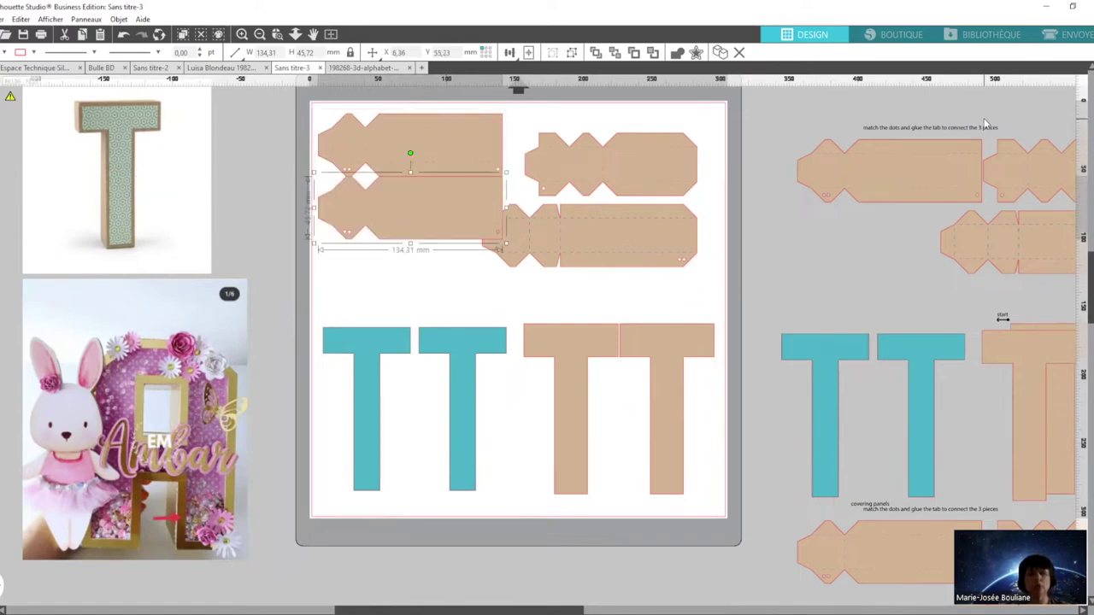
key("ctrl+d")
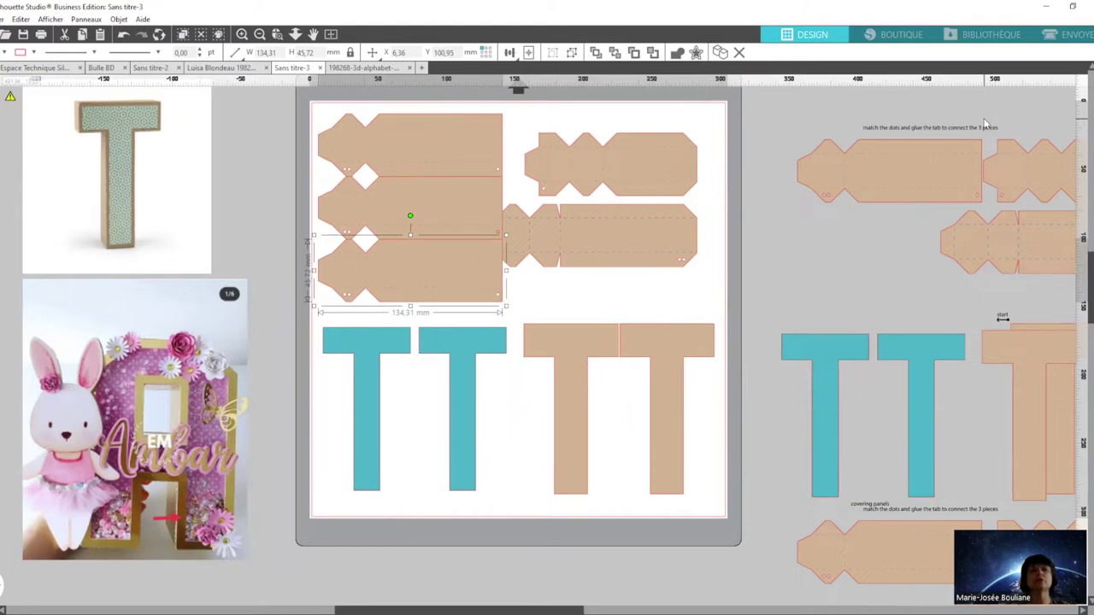
left_click_drag(436, 265, 436, 273)
left_click_drag(437, 208, 436, 212)
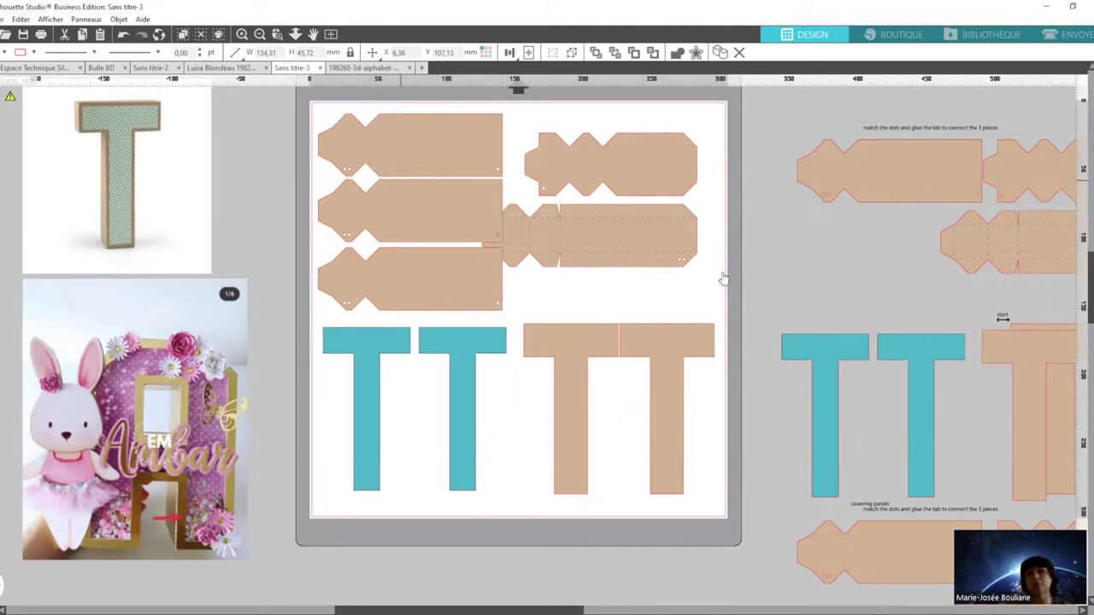
Clear the page by moving the four T panels below it, and place the shortest side piece level with the first row.
left_click_drag(664, 262, 677, 272)
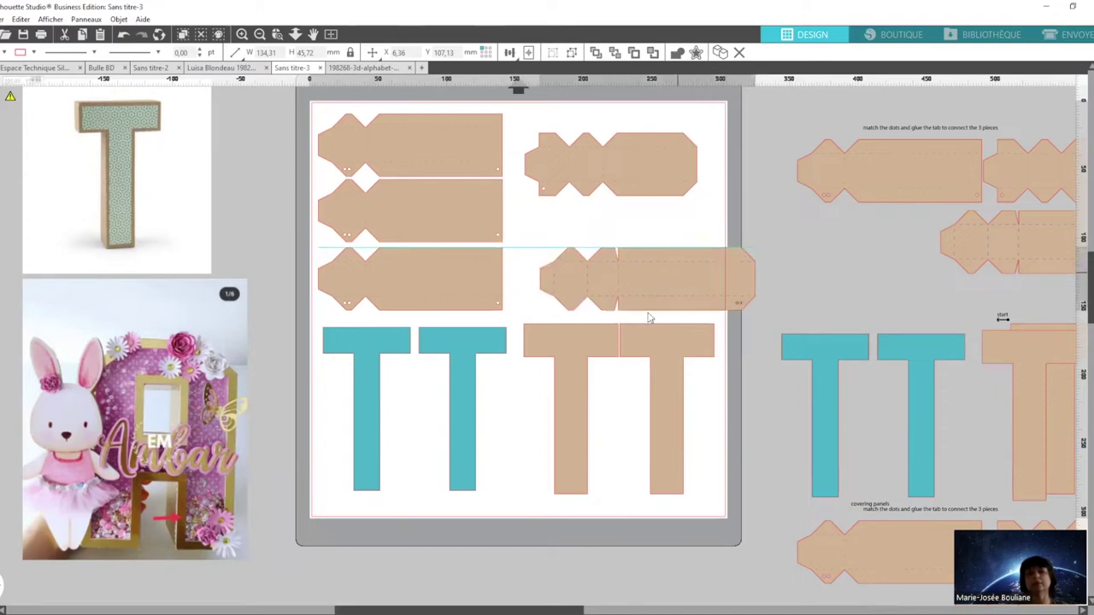
left_click_drag(328, 454, 675, 611)
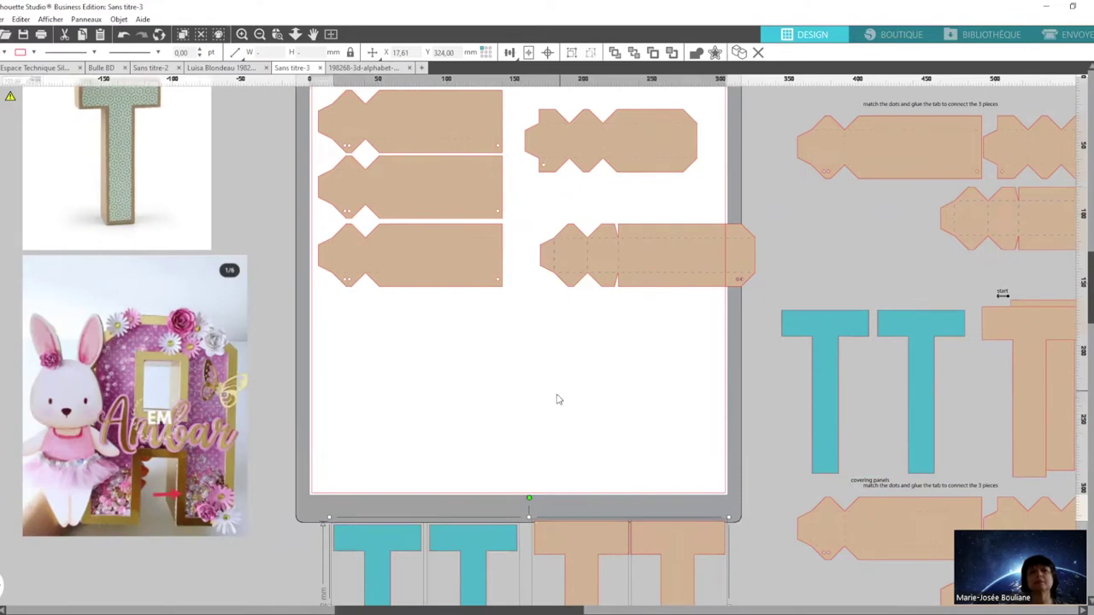
scroll(615, 154, "up", 3)
left_click_drag(617, 169, 613, 149)
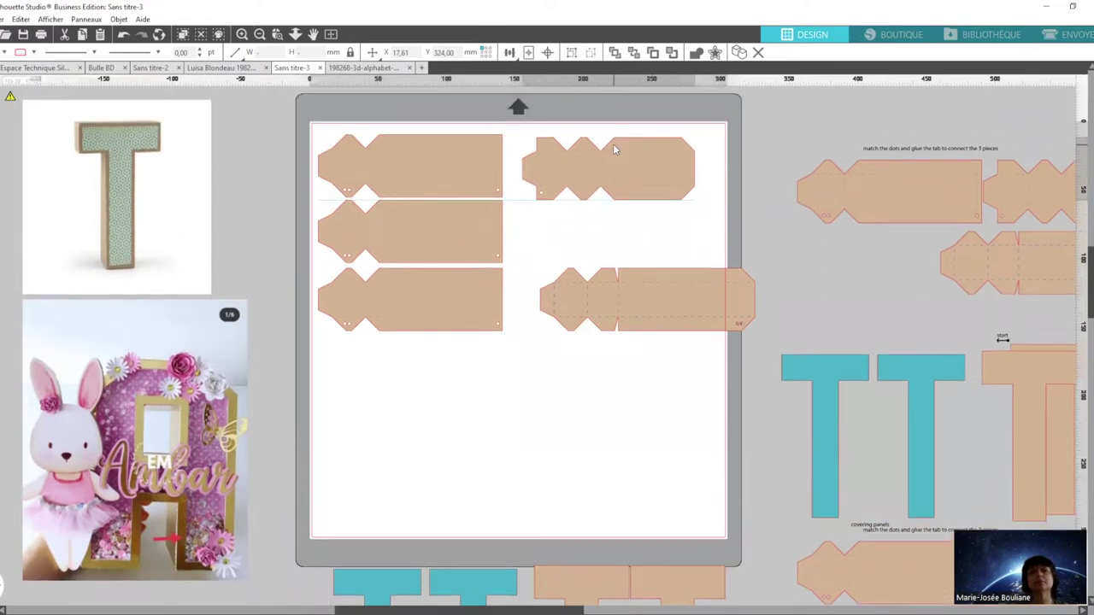
Place the longest side piece under the column of three, duplicate it twice downward and leave small gaps between the copies.
left_click_drag(622, 276, 407, 353)
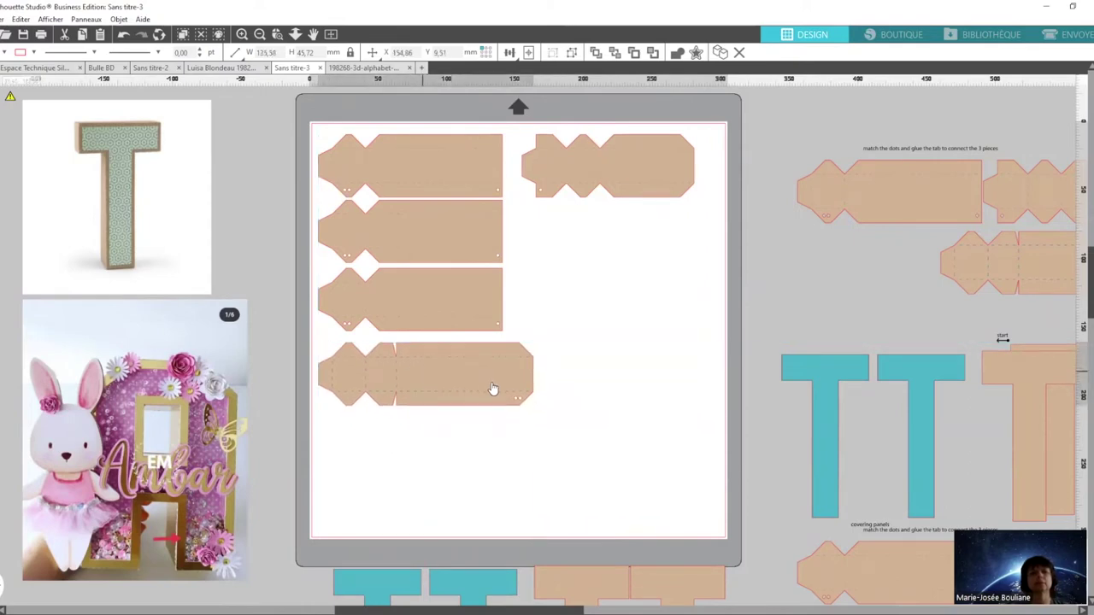
key("ctrl+Down")
key("ctrl+Down")
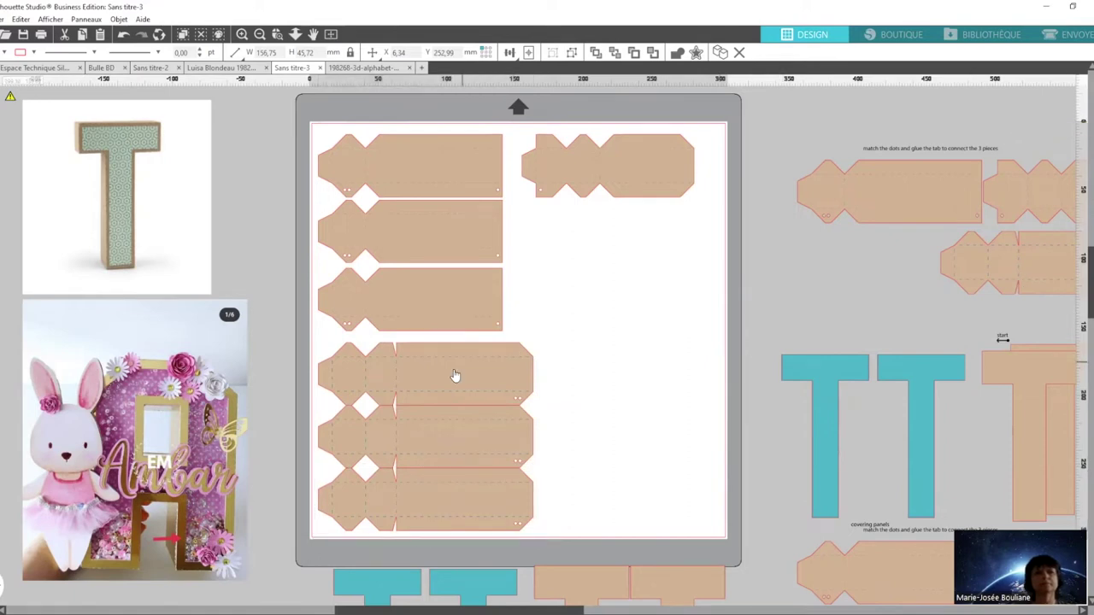
left_click_drag(453, 373, 452, 367)
left_click_drag(449, 417, 446, 418)
key("Up")
key("Up")
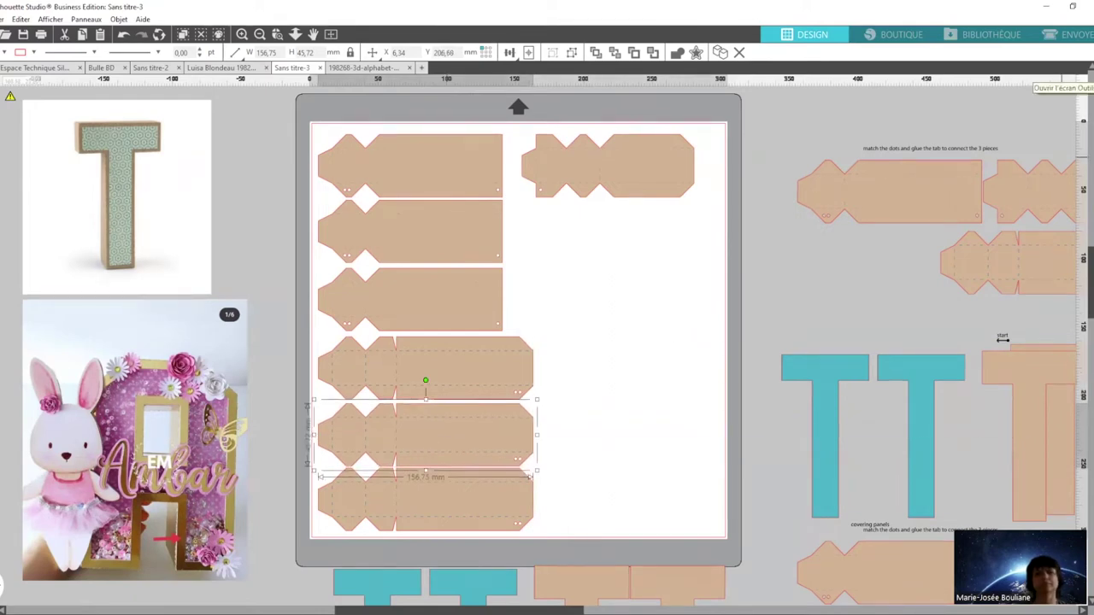
key("Up")
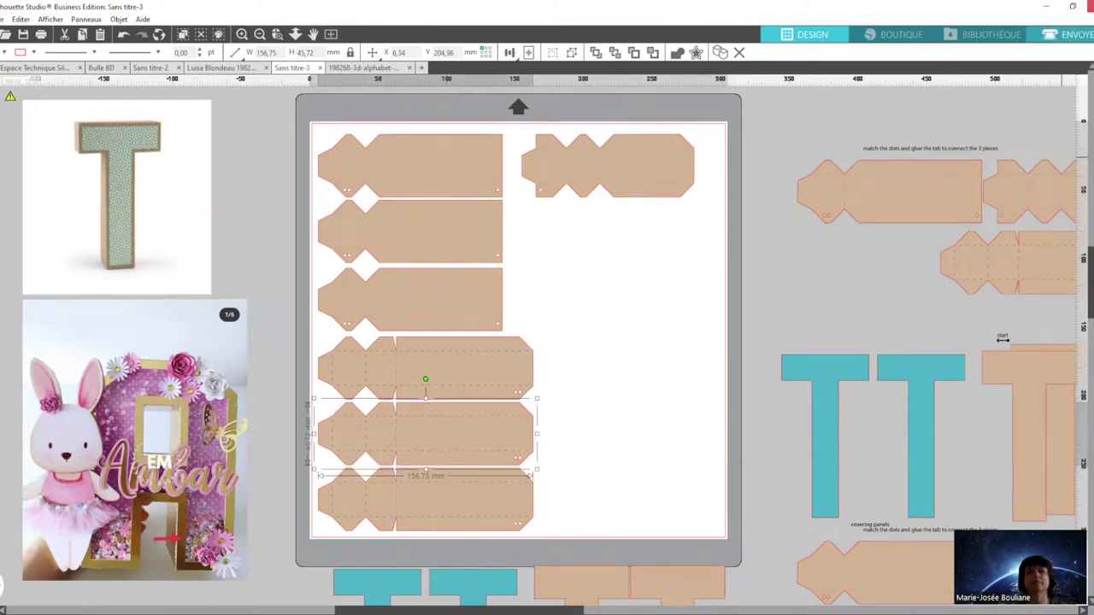
Duplicate the shortest side piece twice downward and adjust the three pieces so that small gaps separate them.
left_click(621, 174)
left_click(621, 175)
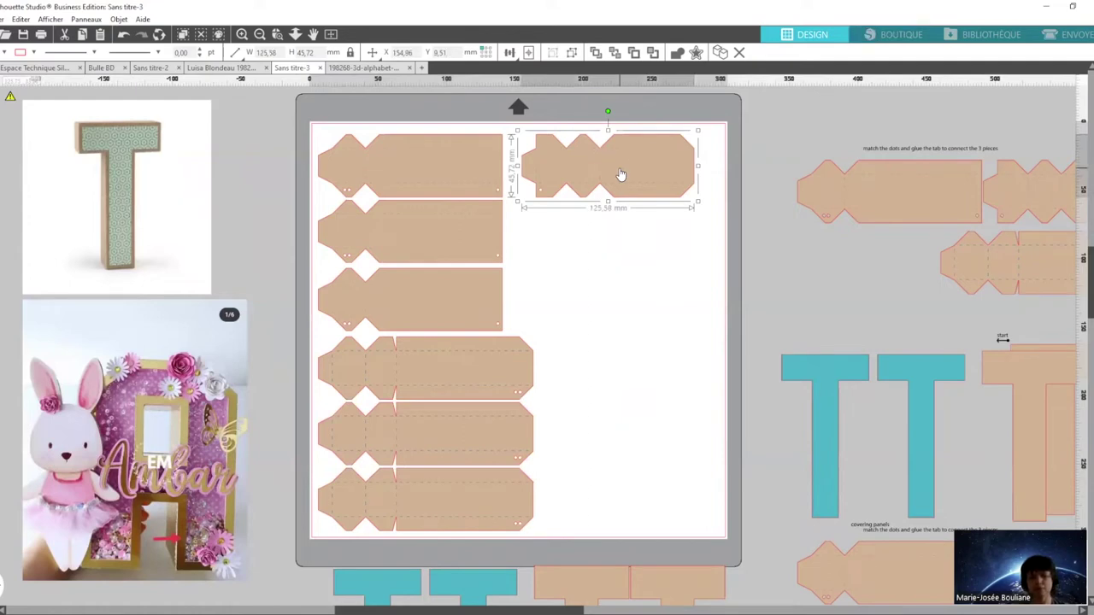
key("ctrl+d")
key("ctrl+d")
left_click_drag(644, 311, 642, 315)
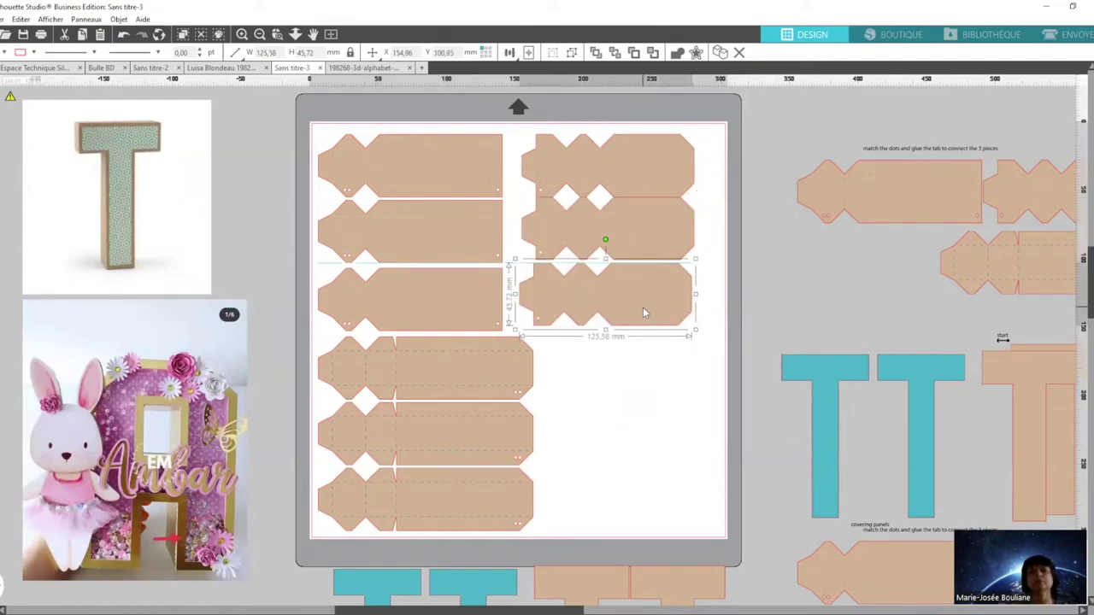
left_click(657, 222)
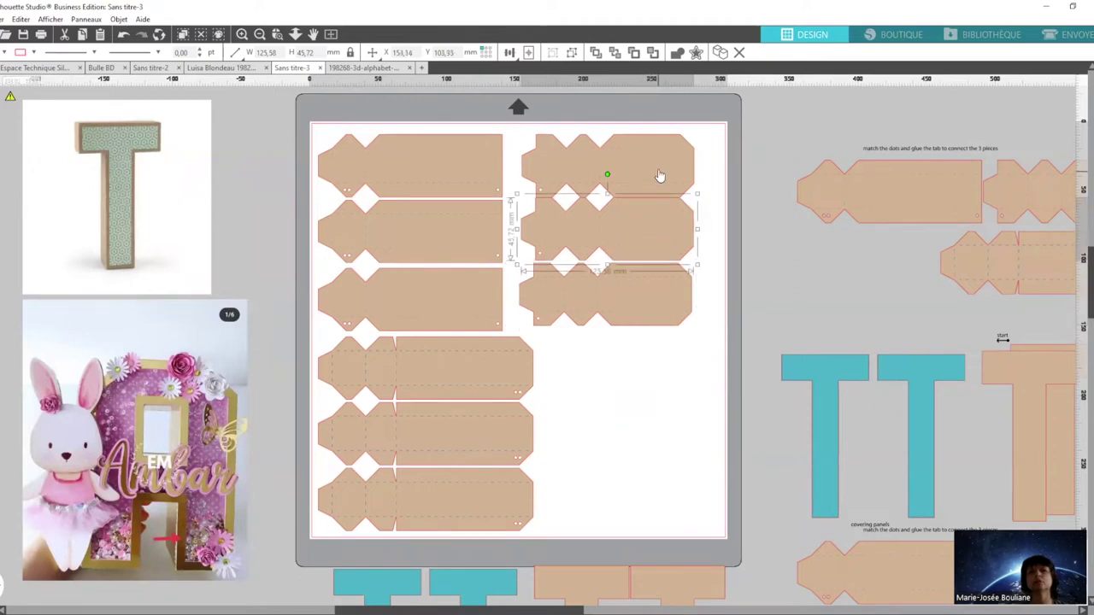
left_click(659, 172)
key("Up")
key("Up")
key("Up")
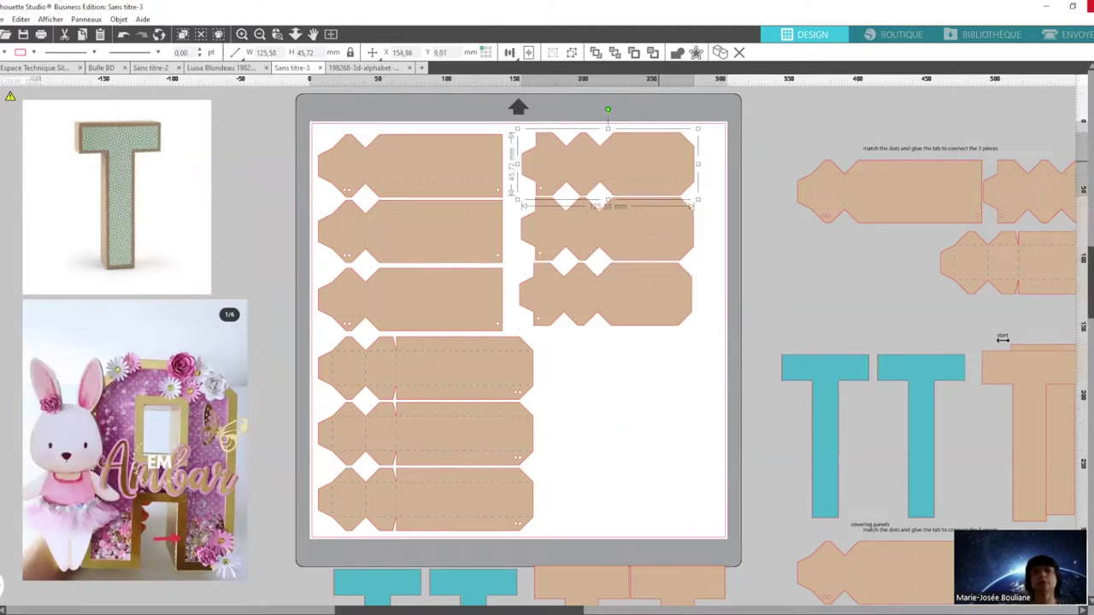
left_click(886, 420)
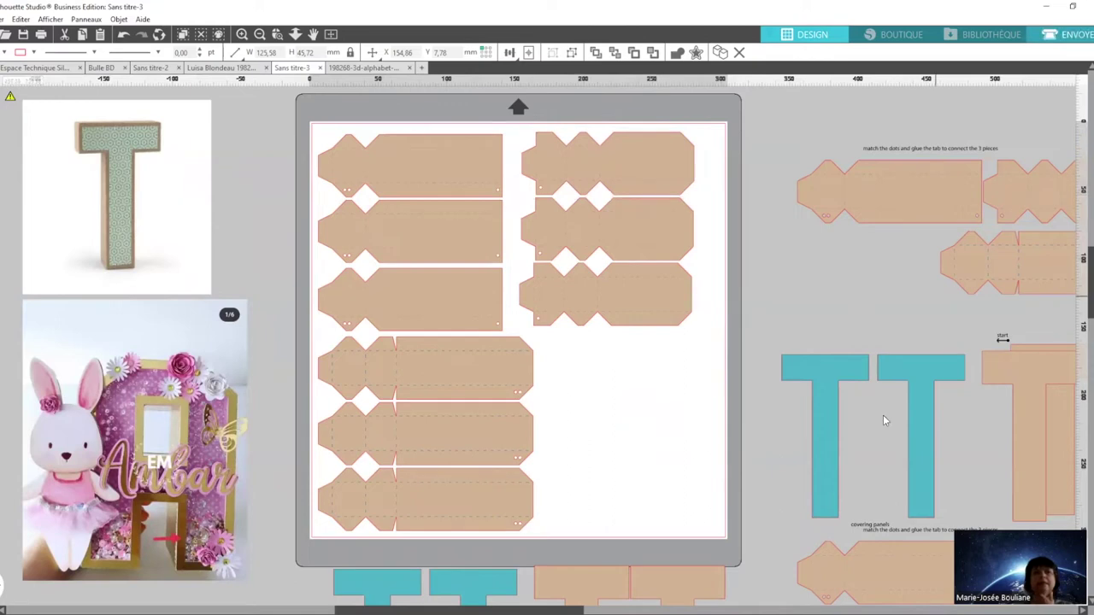
scroll(630, 283, "down", 2)
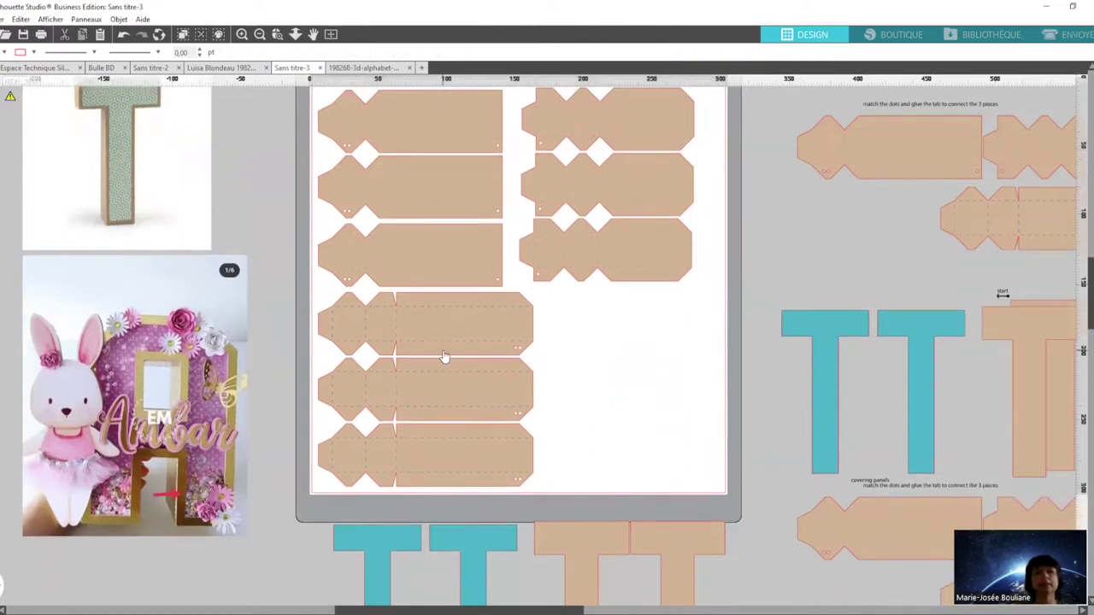
scroll(570, 378, "down", 2)
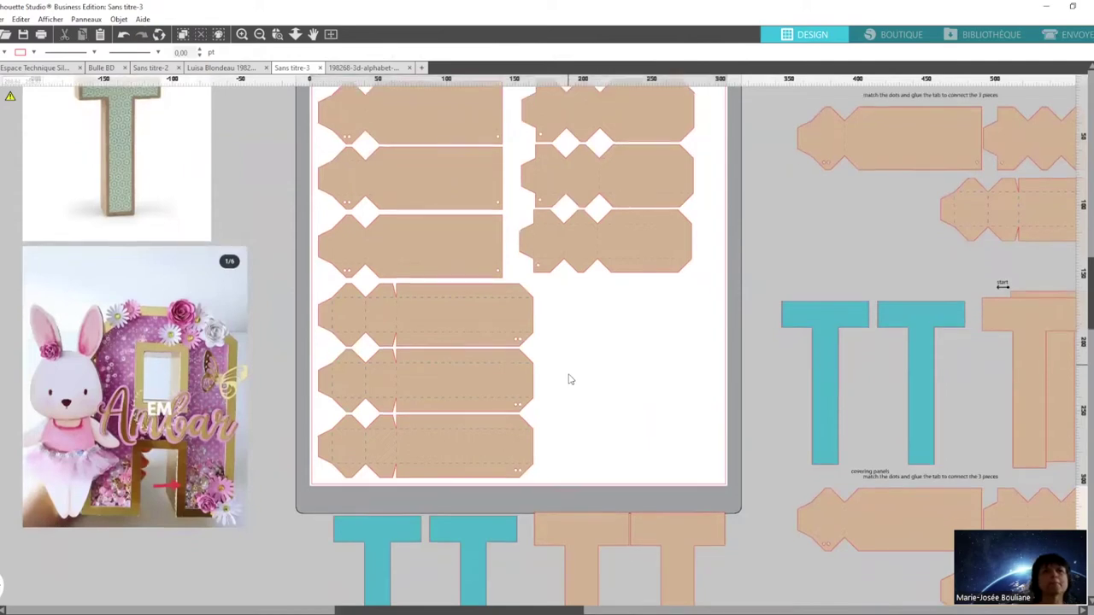
left_click(519, 376)
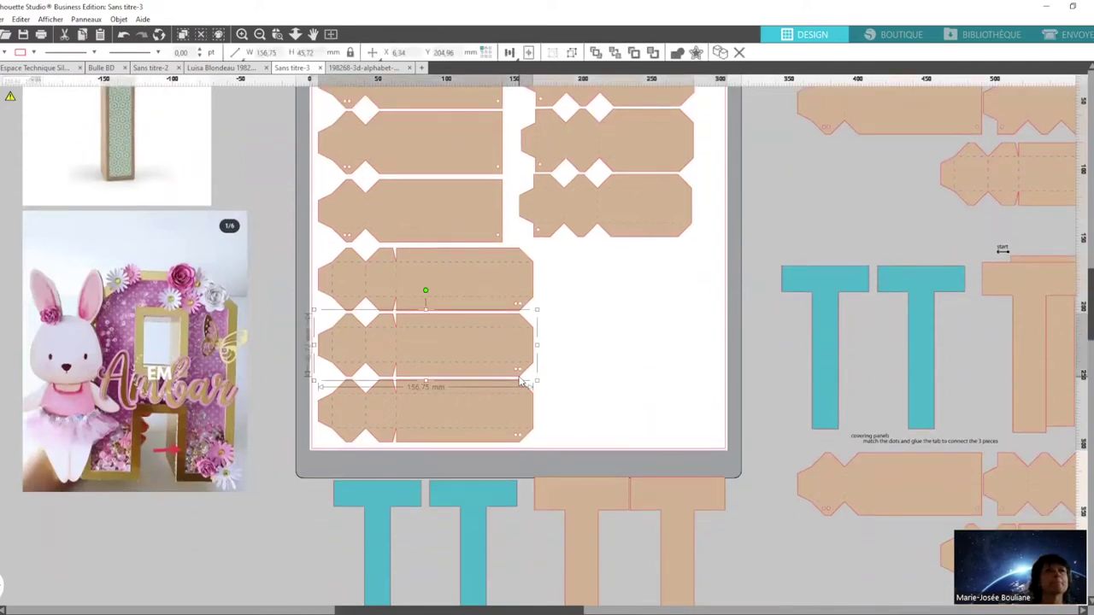
scroll(626, 336, "down", 6)
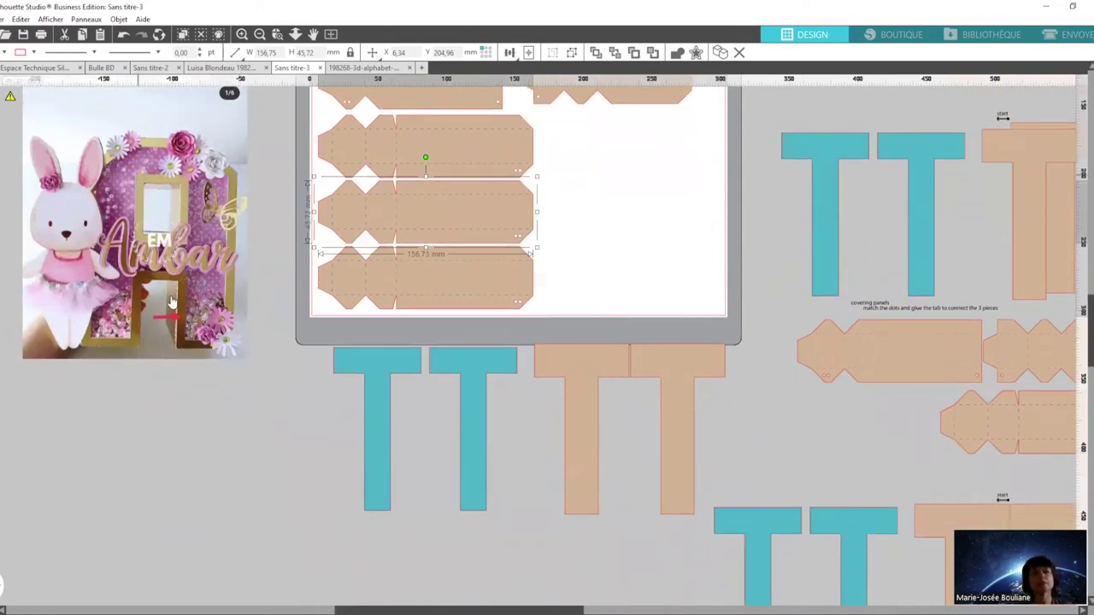
Move one tan T panel onto the page beside the column of longest side pieces.
left_click(576, 391)
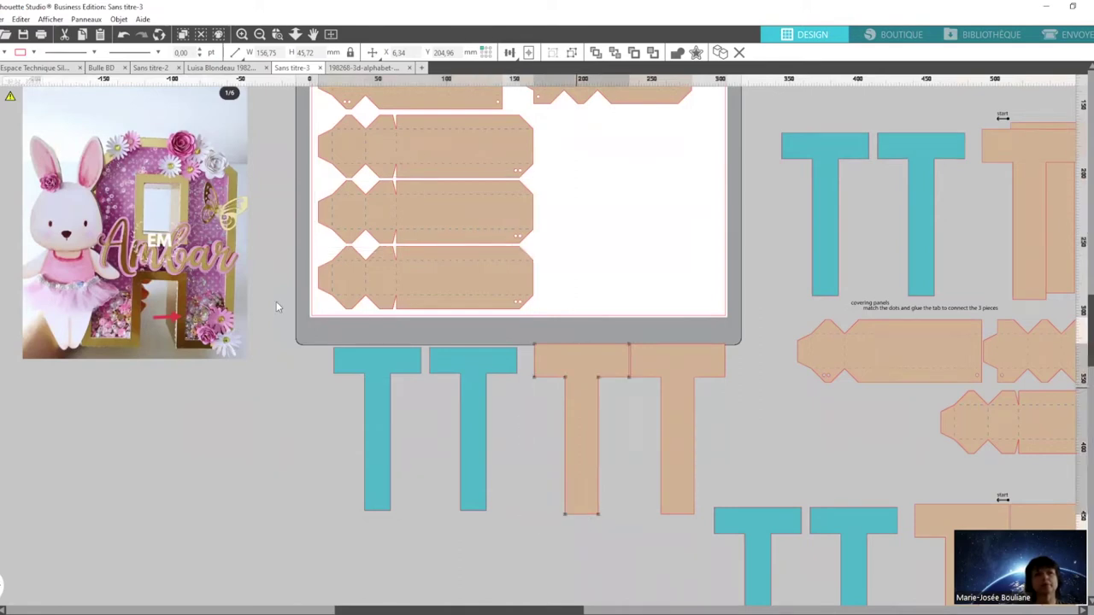
double_click(578, 399)
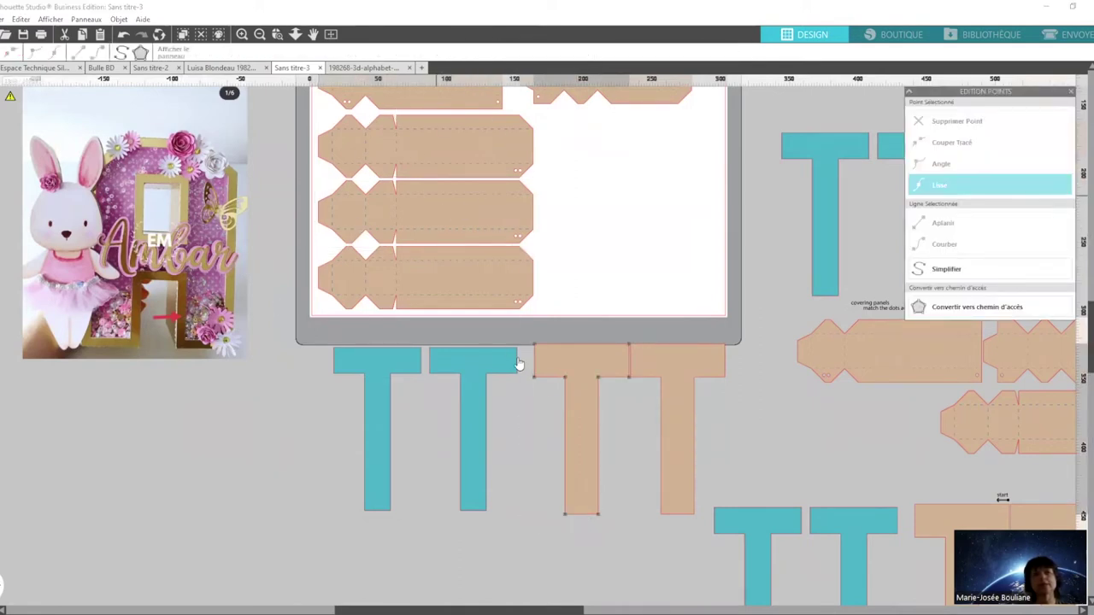
left_click_drag(568, 405, 593, 210)
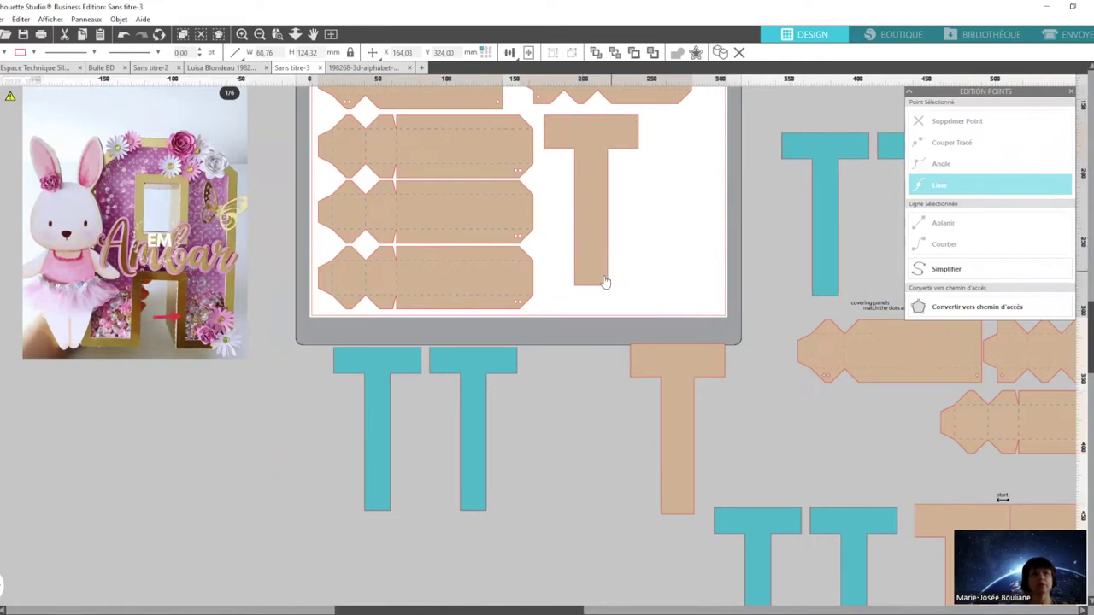
left_click(209, 216)
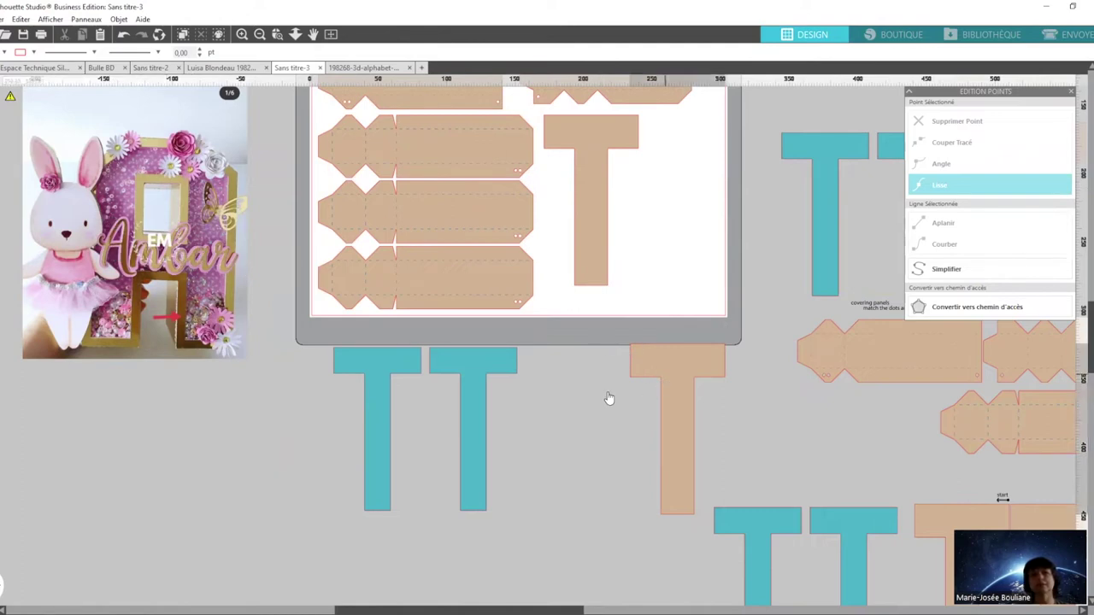
left_click_drag(662, 382, 608, 396)
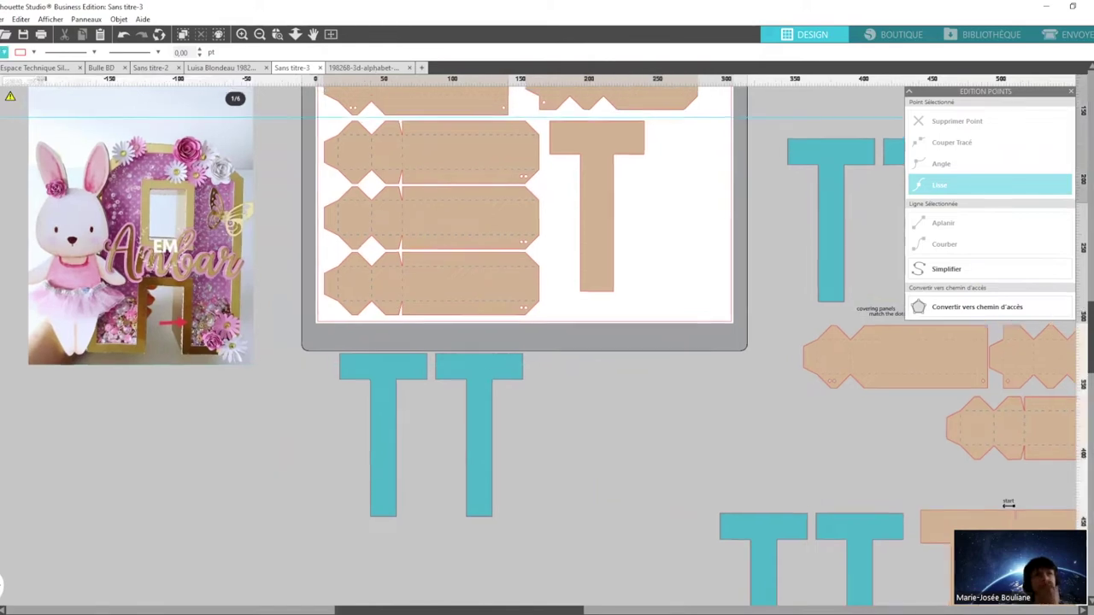
left_click(4, 51)
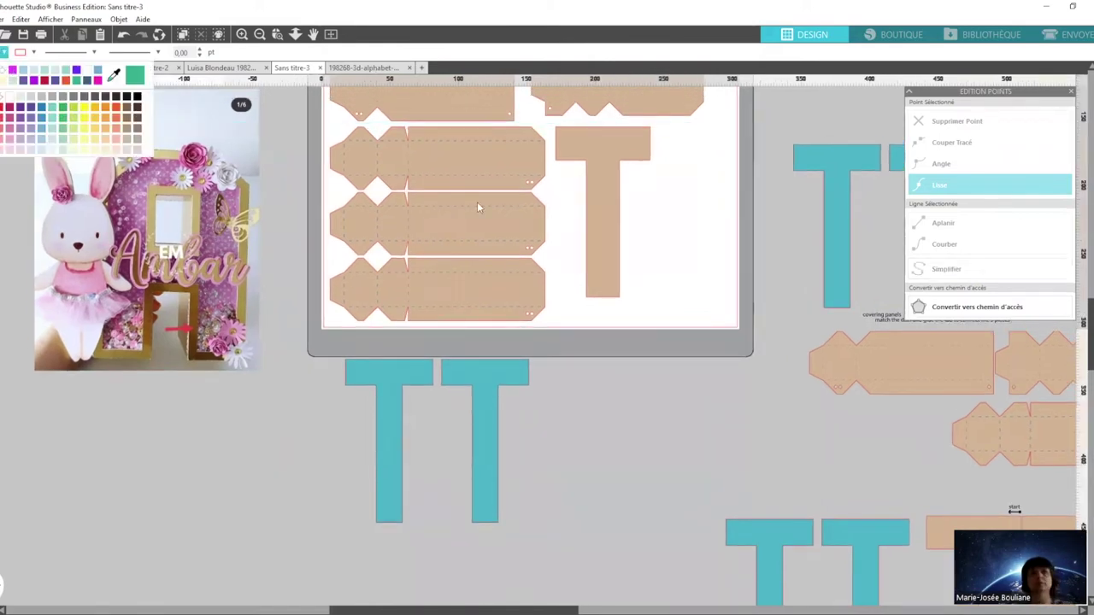
left_click(625, 302)
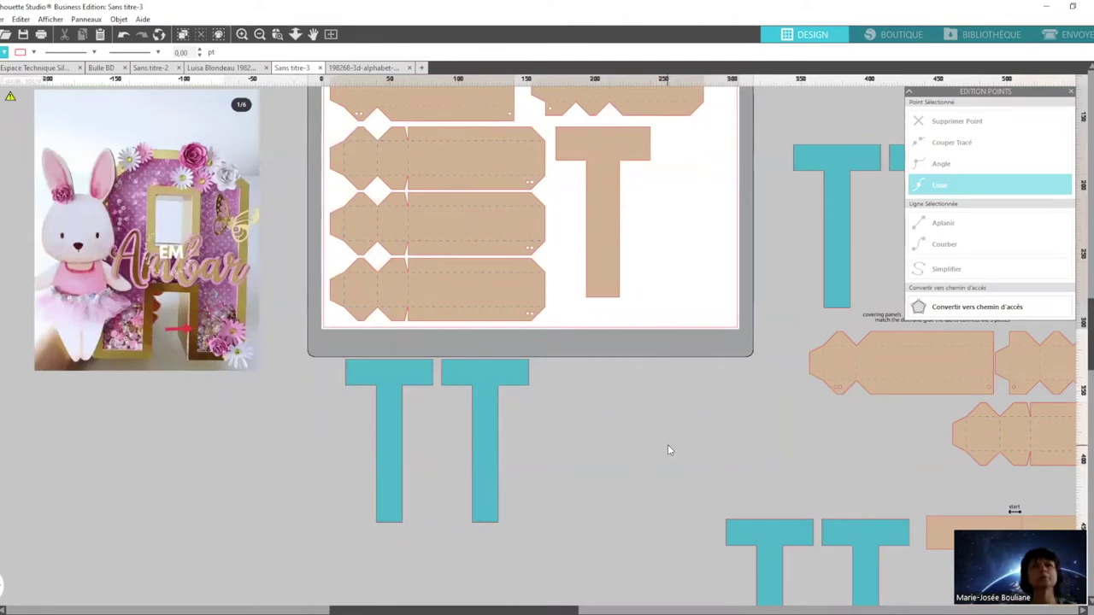
key("ctrl+z")
key("ctrl+z")
Place the tan T panel close beside the longest side pieces, level with the upper edge of their first copy.
left_click_drag(595, 378, 591, 171)
left_click_drag(586, 216, 586, 218)
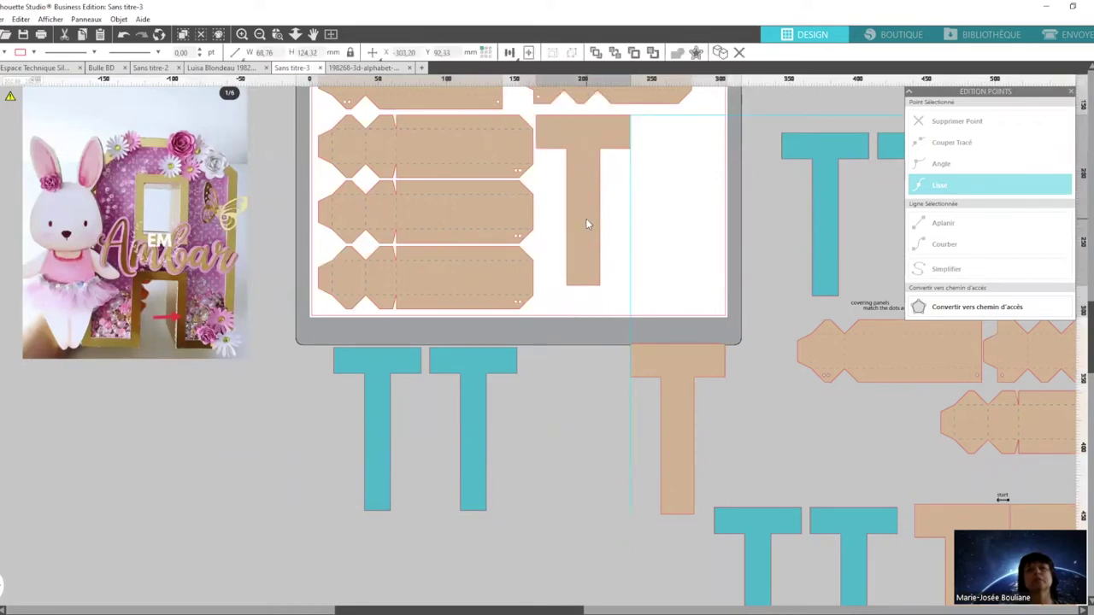
Fill the remaining tan T panel below the page with magenta and move it close to the two blue T panels.
left_click(673, 421)
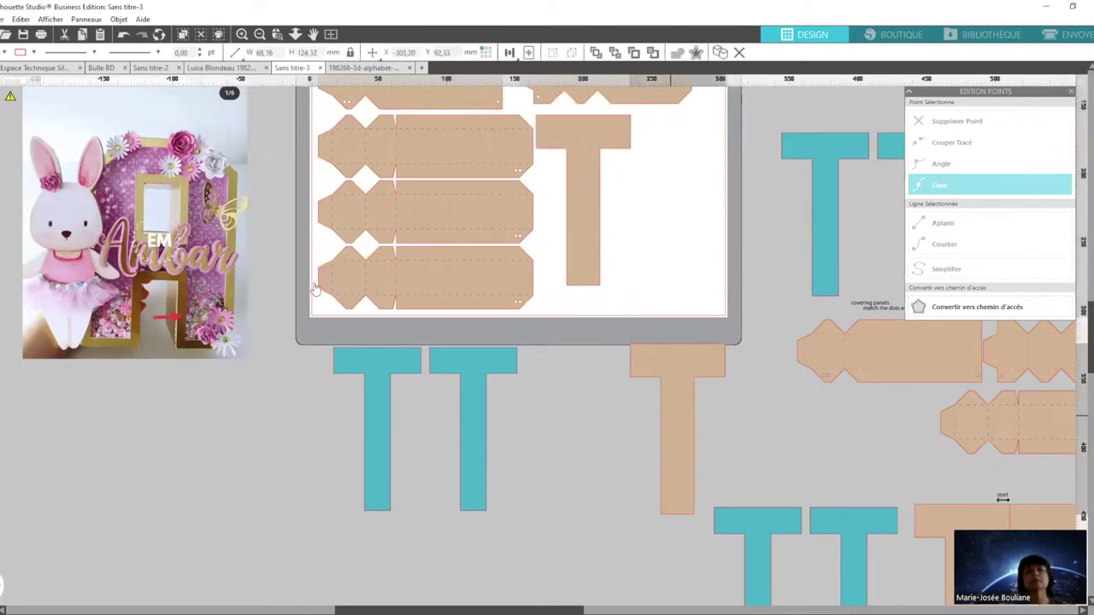
left_click(4, 52)
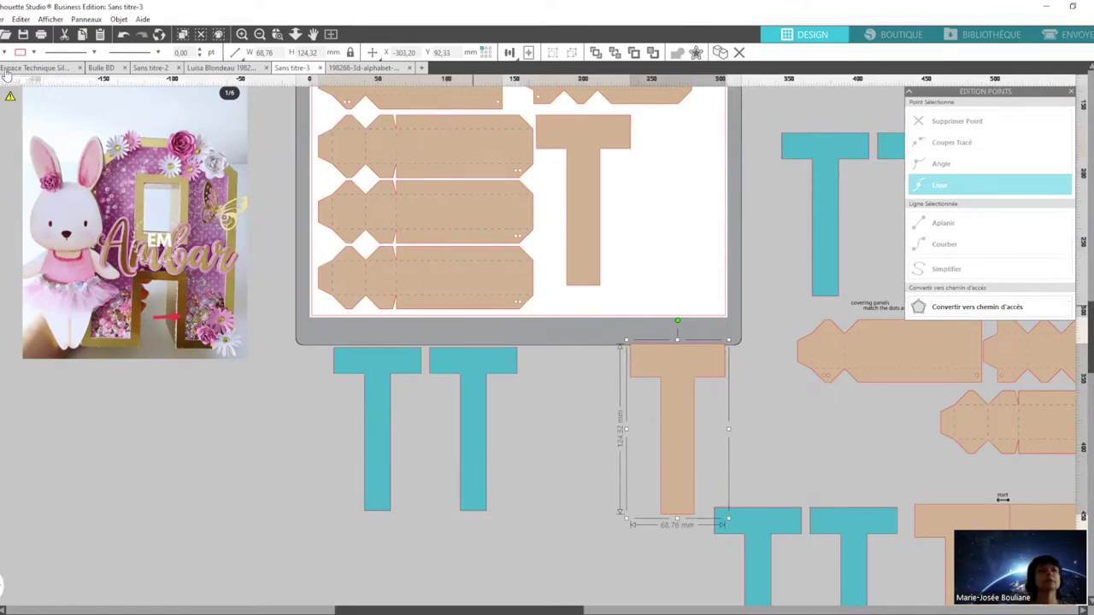
left_click(4, 53)
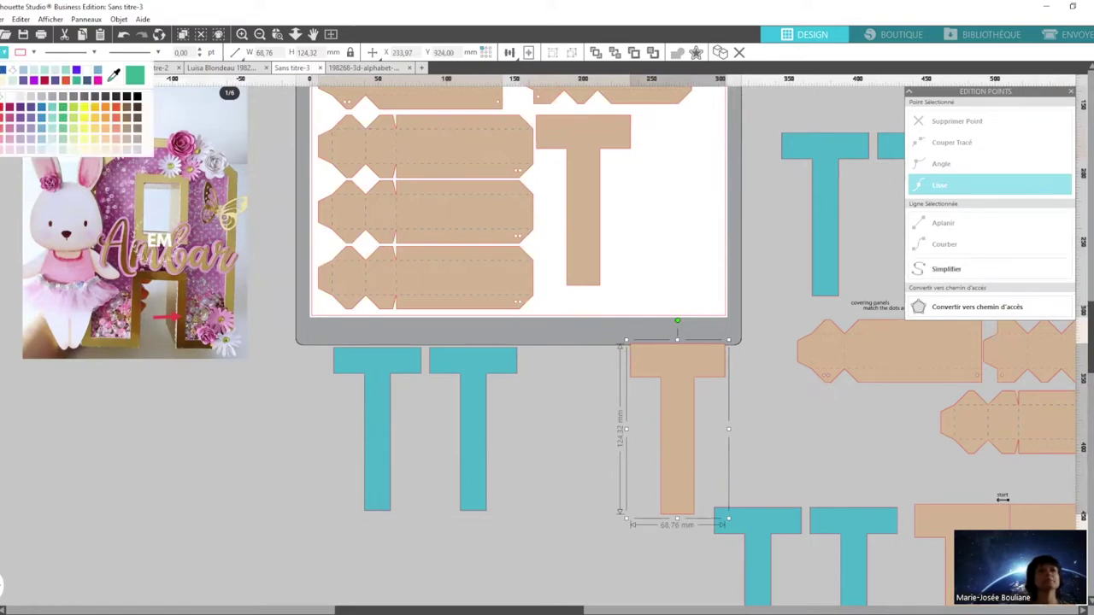
left_click(666, 421)
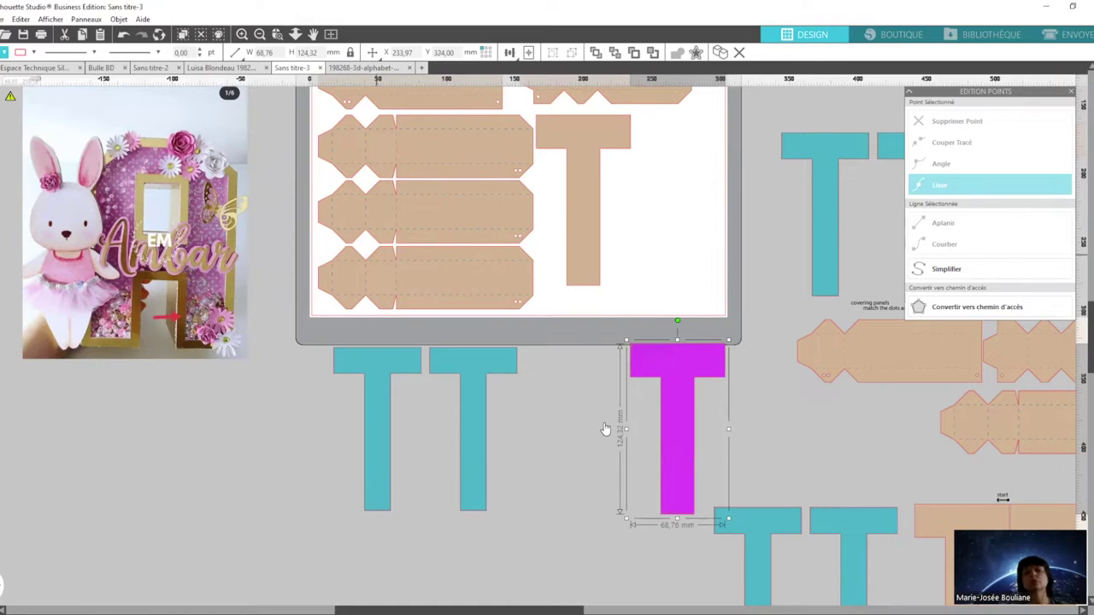
left_click_drag(581, 436, 581, 430)
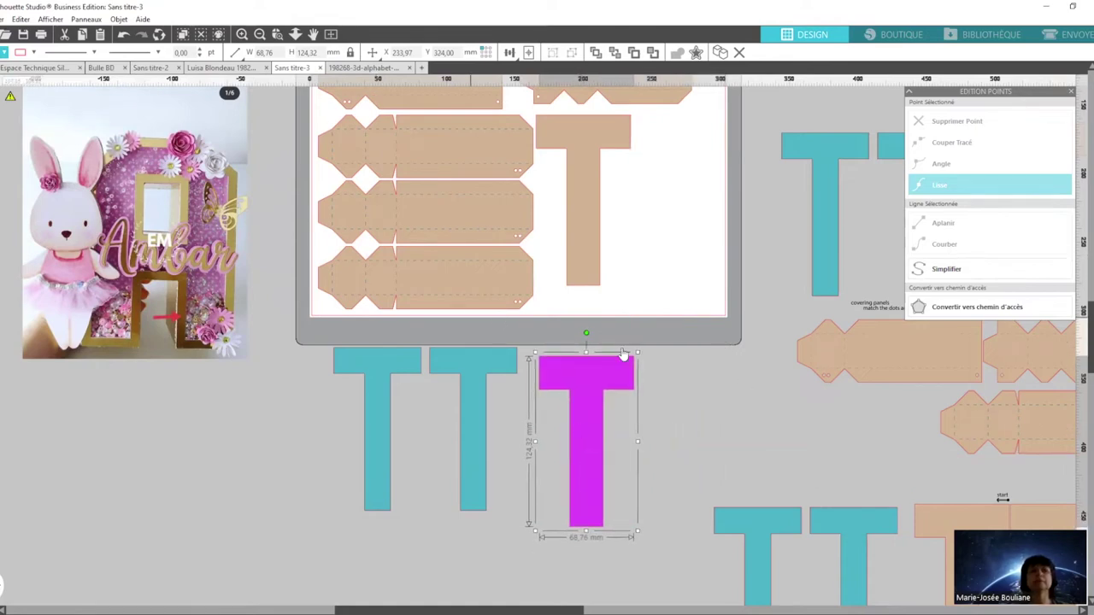
Delete the two blue T panels below the page and move the magenta T into their place.
left_click_drag(332, 445, 480, 441)
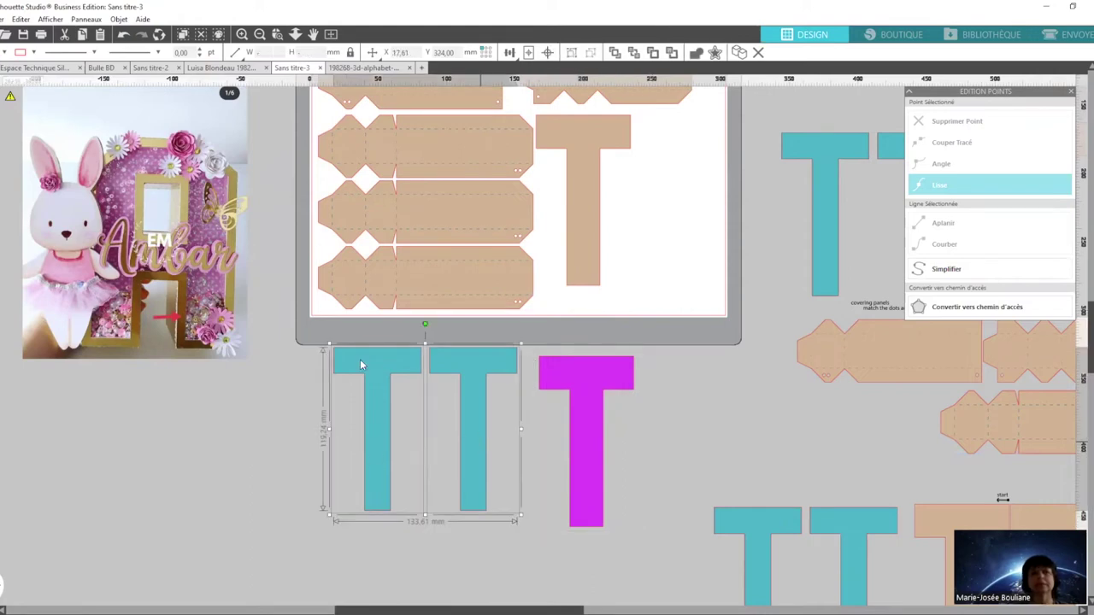
scroll(211, 232, "up", 3)
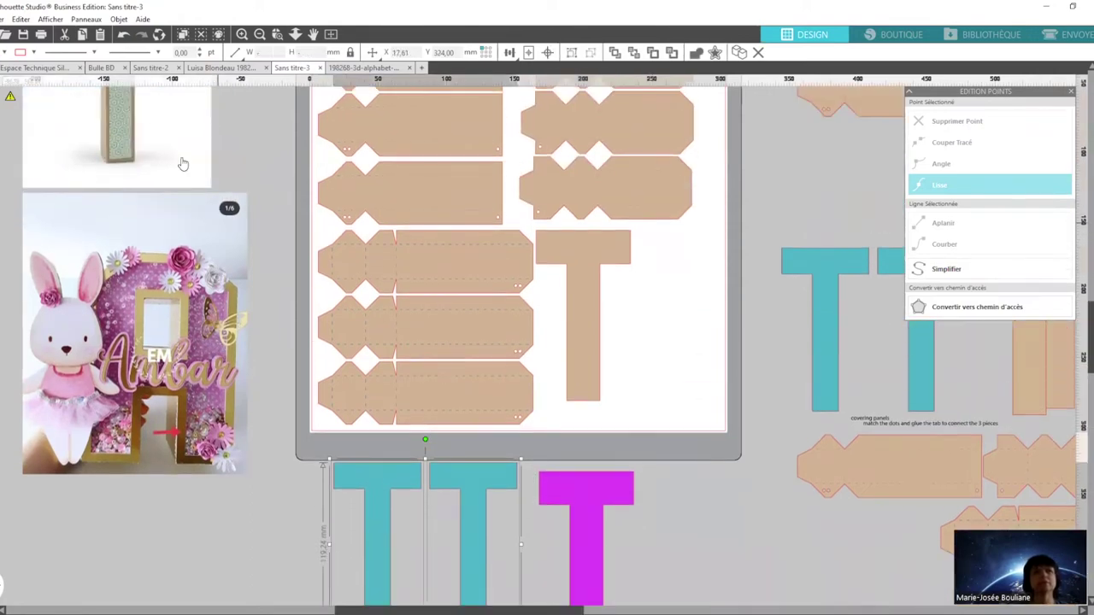
scroll(128, 128, "up", 1)
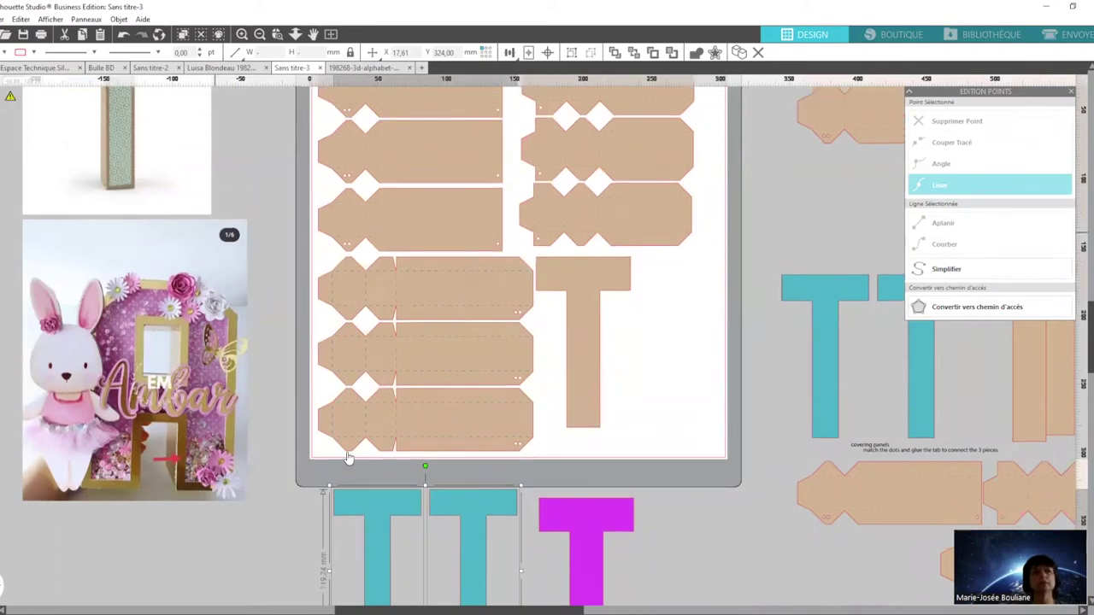
scroll(156, 303, "up", 1)
scroll(157, 303, "down", 4)
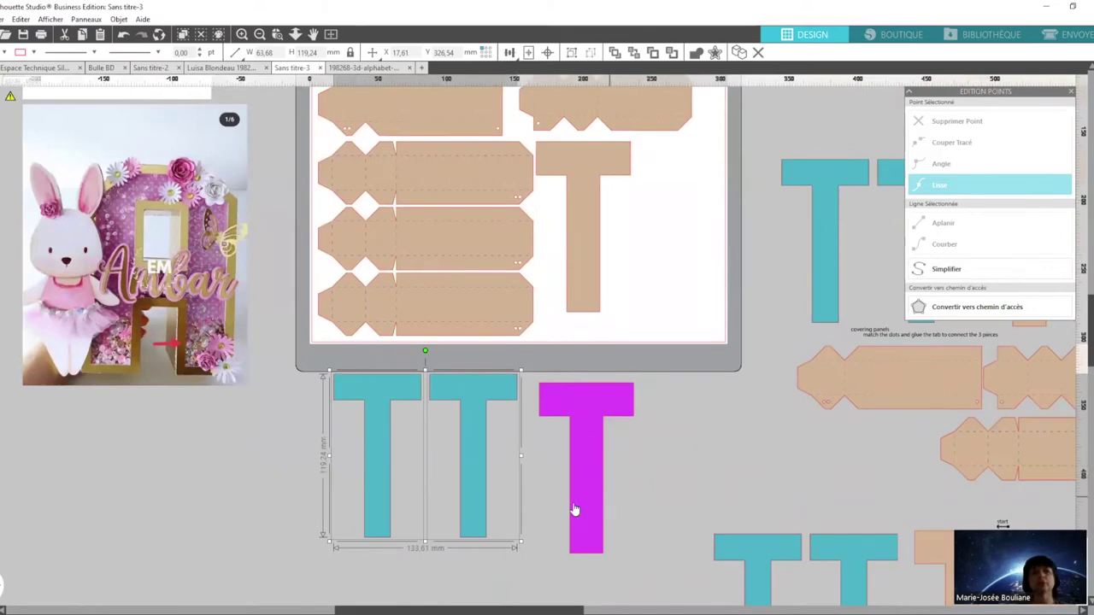
key("Delete")
left_click_drag(588, 446, 335, 445)
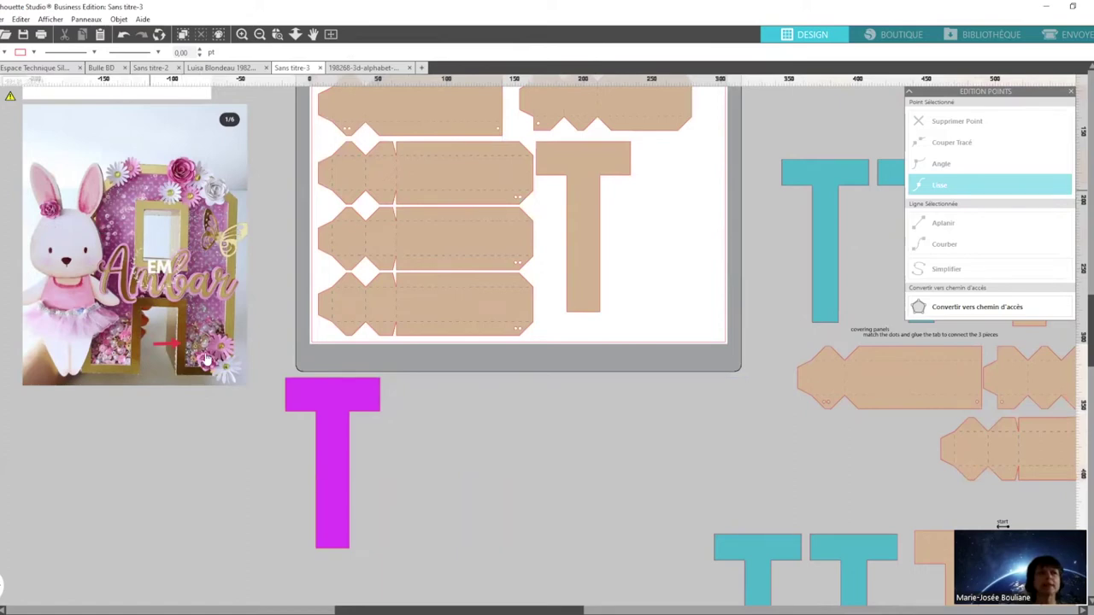
Duplicate the page's tan T panel, place the copy beside the magenta T and make its fill transparent.
left_click(586, 236)
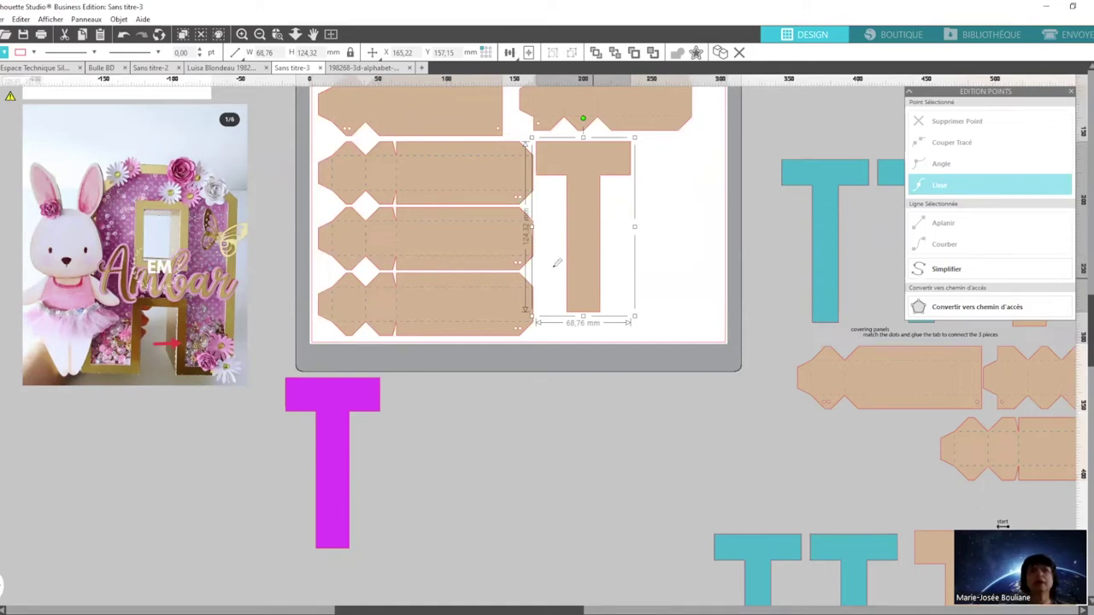
key("ctrl+Down")
left_click_drag(580, 374, 442, 430)
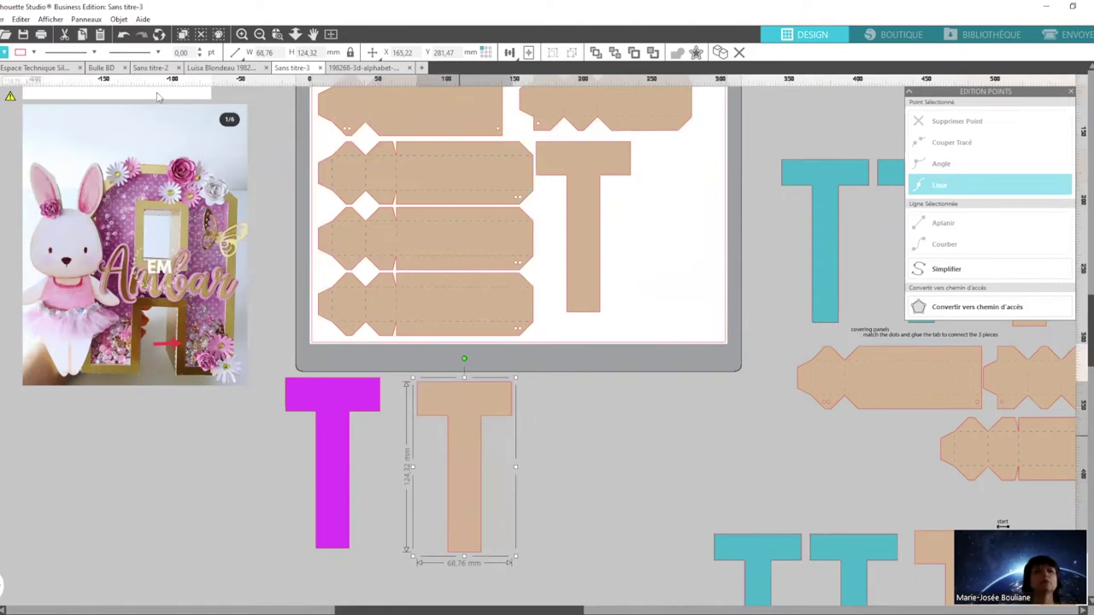
left_click(4, 53)
left_click(4, 53)
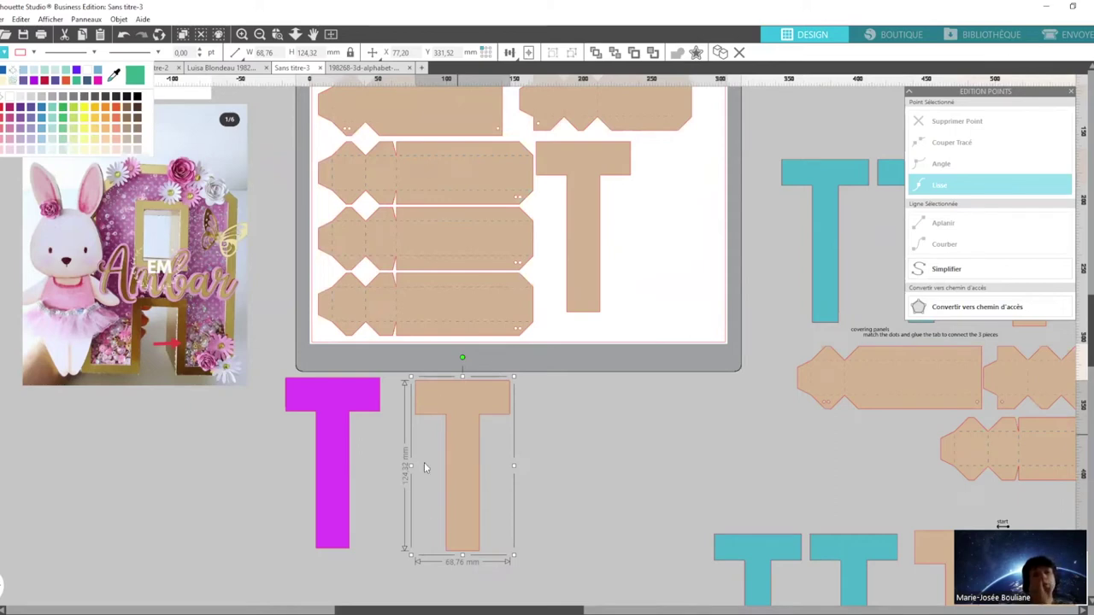
left_click(685, 406)
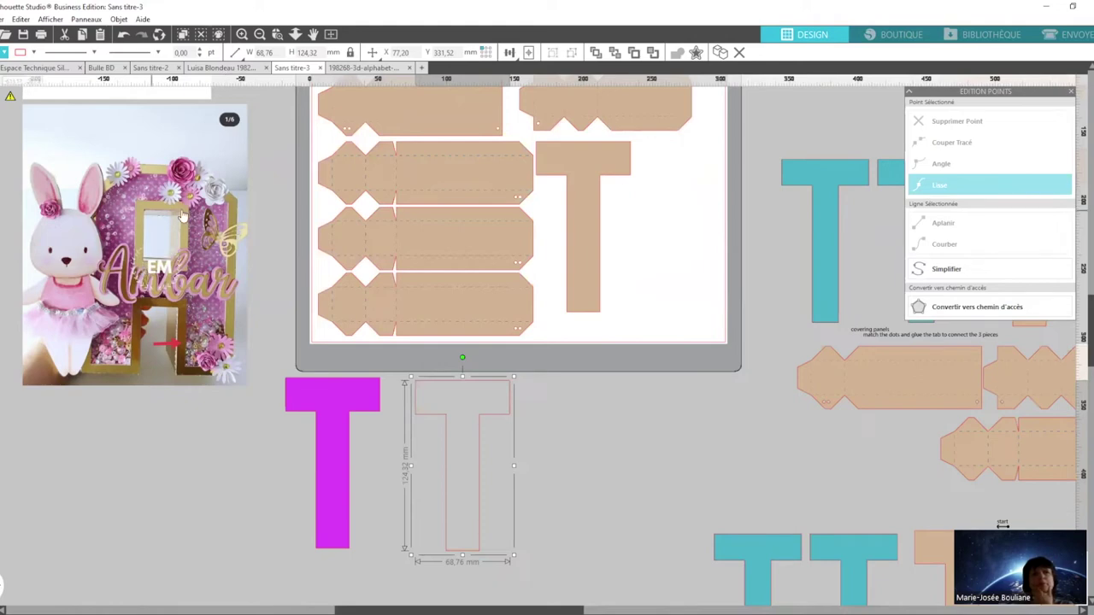
Make another copy of the page's tan T panel and place it beside the transparent T below the page.
left_click(585, 236)
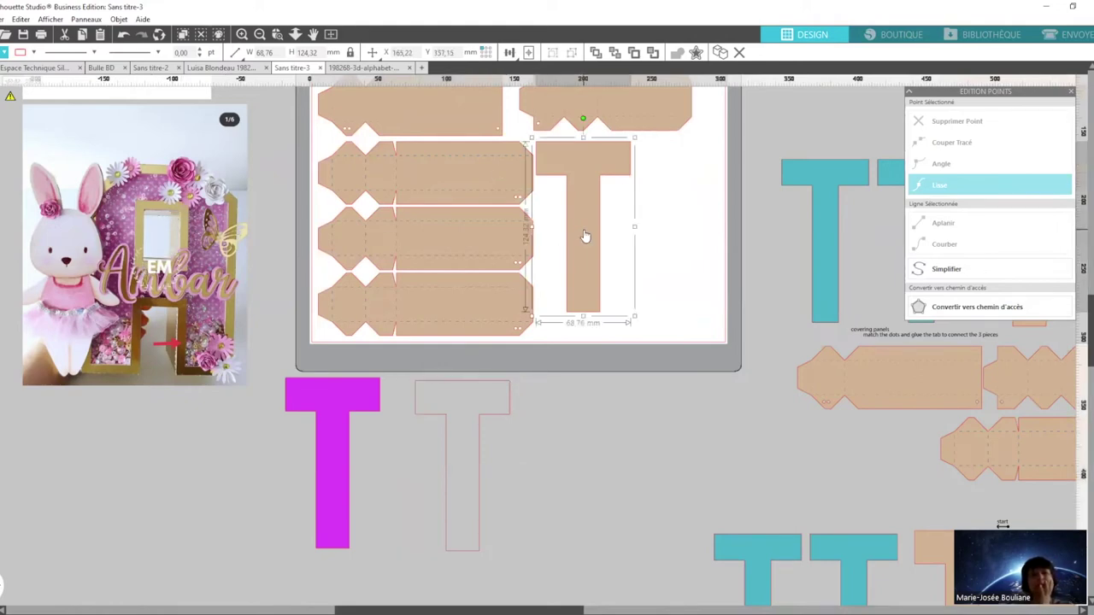
left_click(1020, 186)
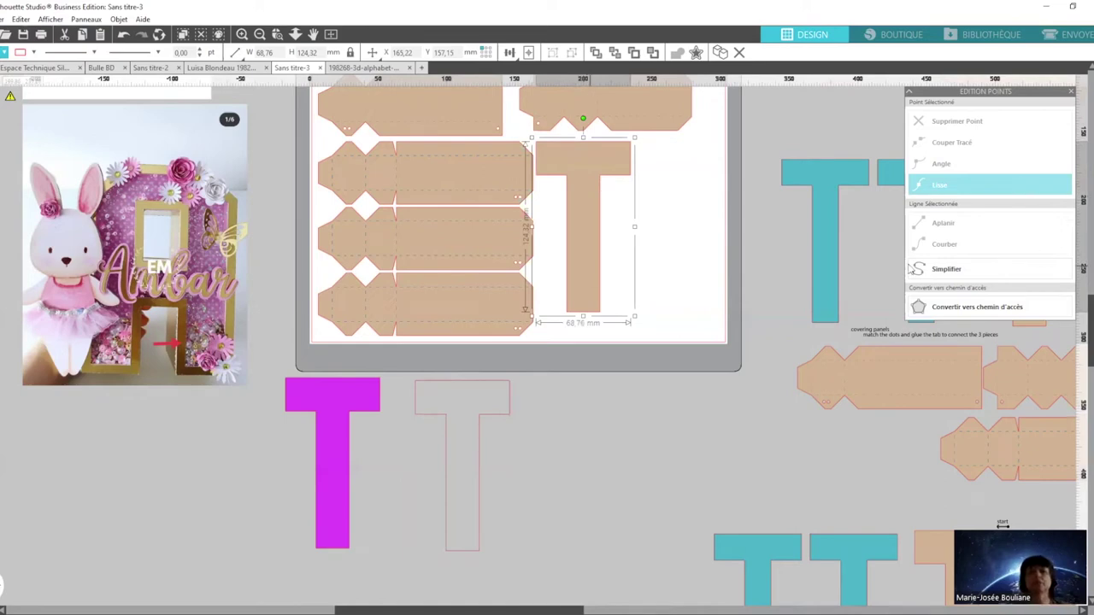
left_click_drag(582, 226, 588, 445)
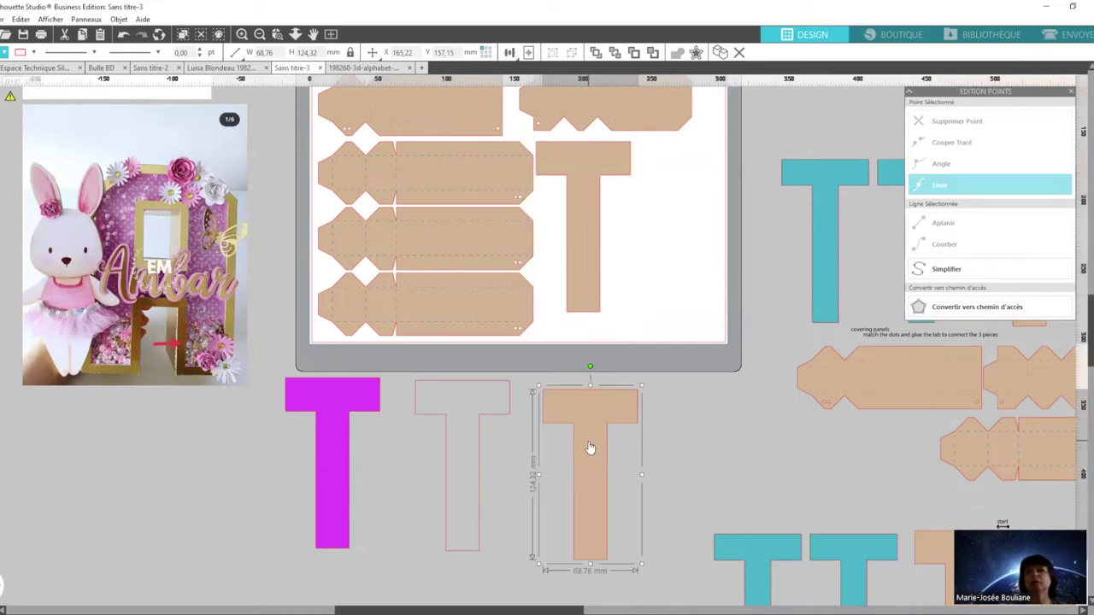
Create a 5 mm internal offset with square corners in the new tan T and cut it out to leave a hollow frame.
left_click(1071, 91)
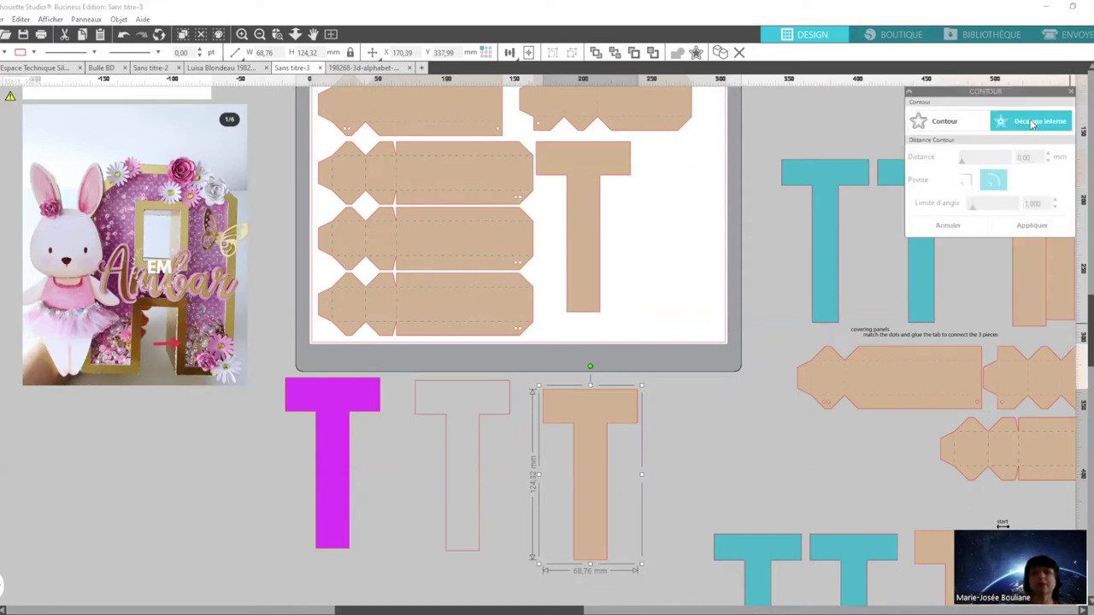
left_click(1031, 123)
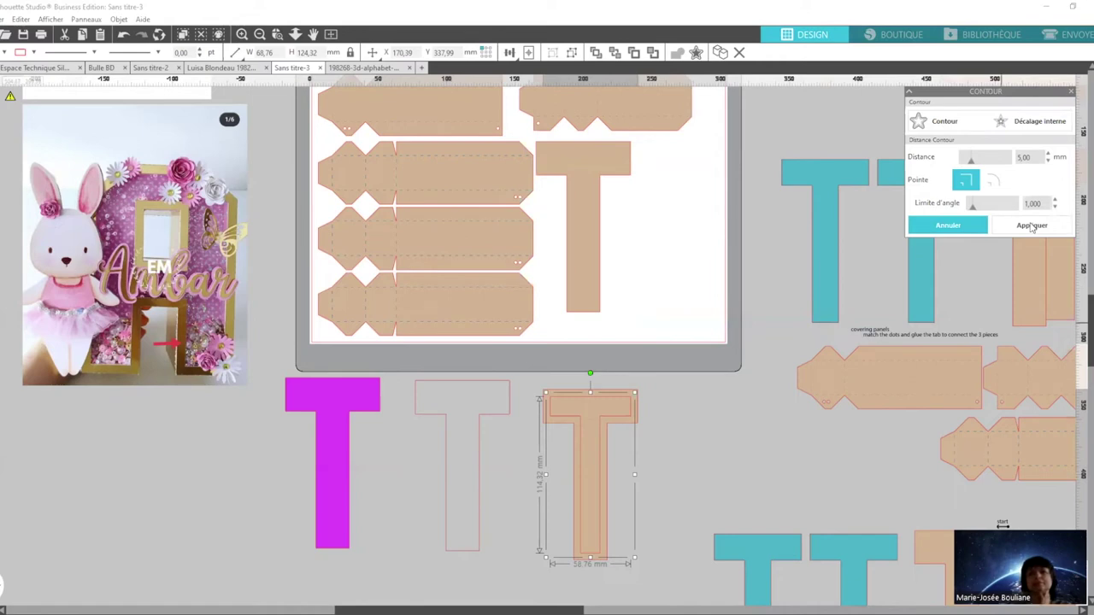
left_click(1030, 226)
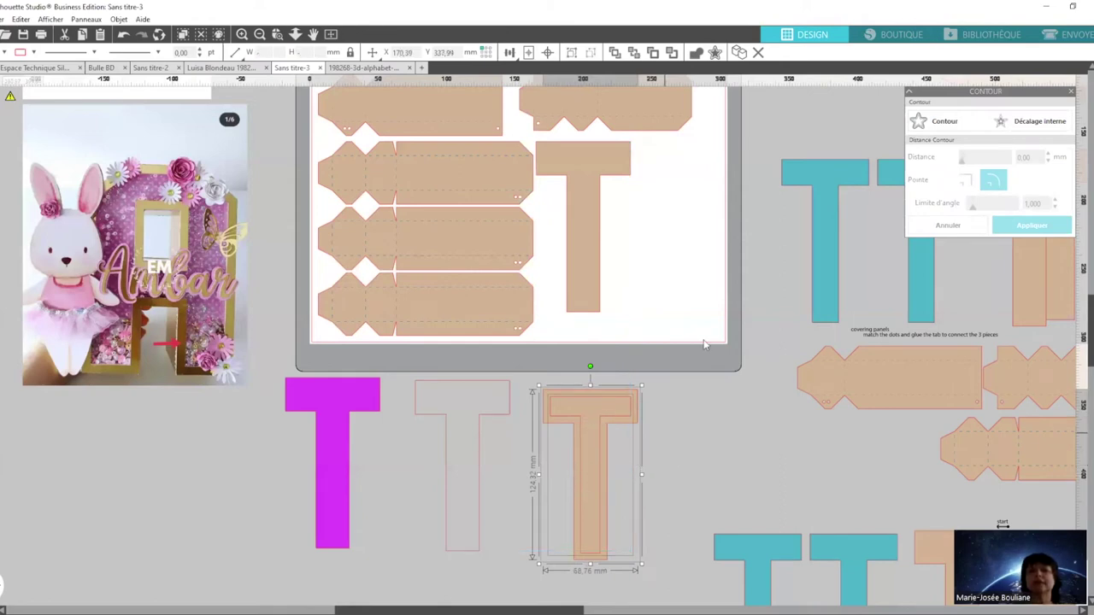
right_click(603, 458)
left_click(662, 368)
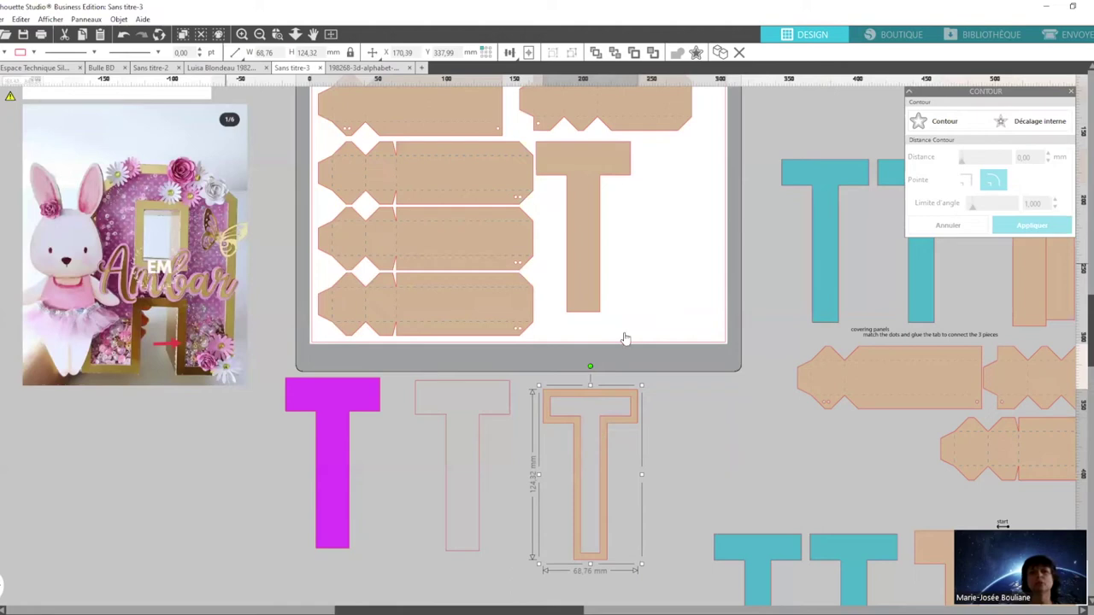
Move the hollow T frame onto the page, flip it upside down and nest it level beside the solid T panel.
mouse_move(670, 226)
left_mouse_down()
mouse_move(687, 215)
mouse_move(686, 196)
mouse_move(675, 196)
mouse_move(673, 247)
left_mouse_up()
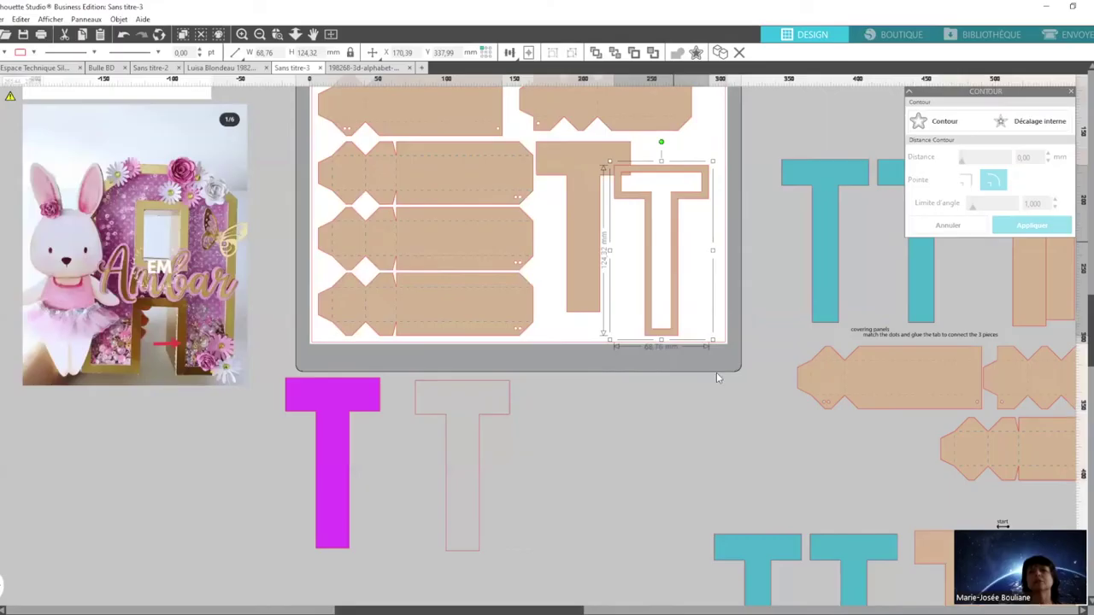
right_click(716, 372)
left_click(716, 376)
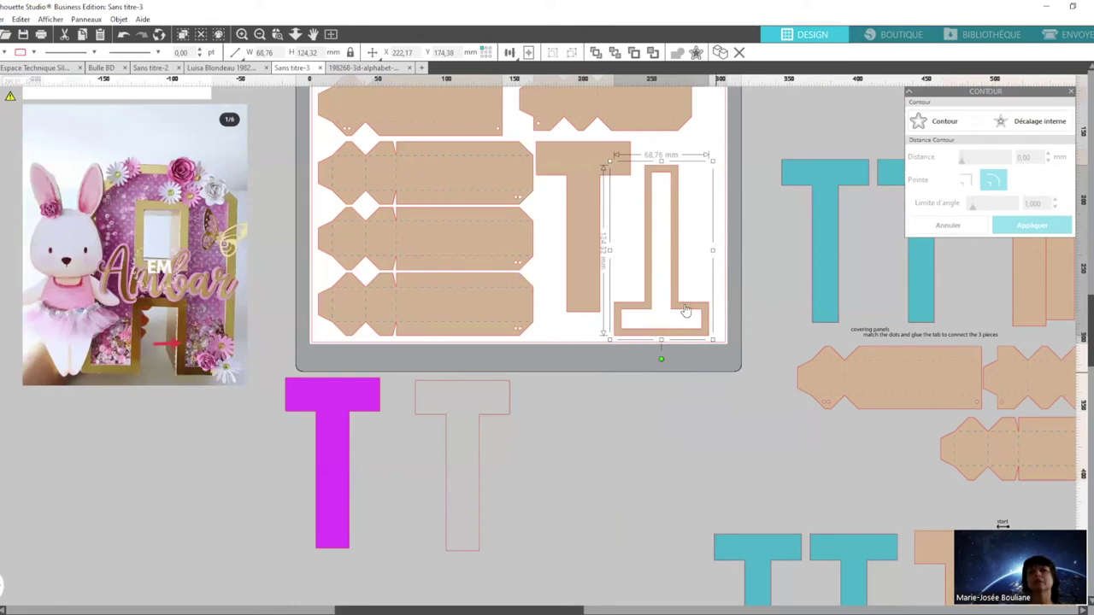
left_click_drag(685, 305, 685, 283)
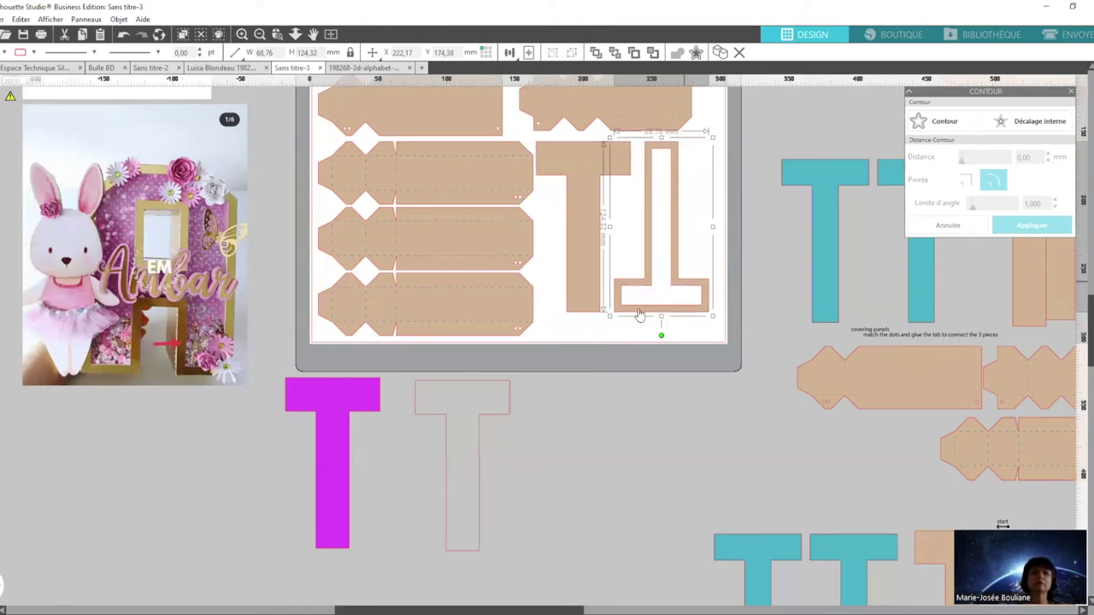
Deselect everything and fit the whole page in view to check the cutting layout.
left_click(327, 429)
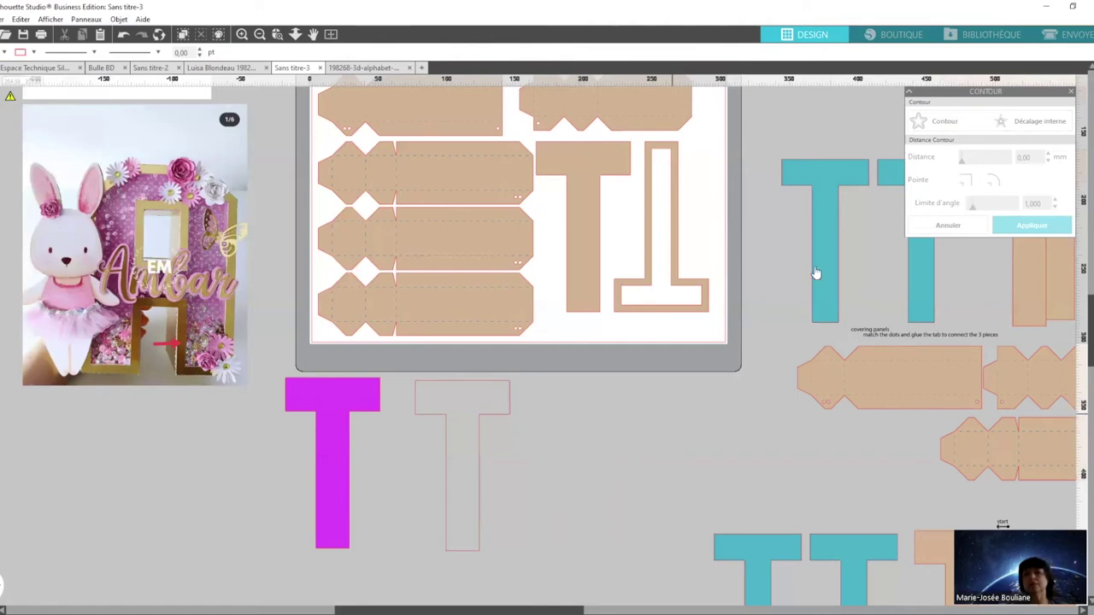
left_click(332, 36)
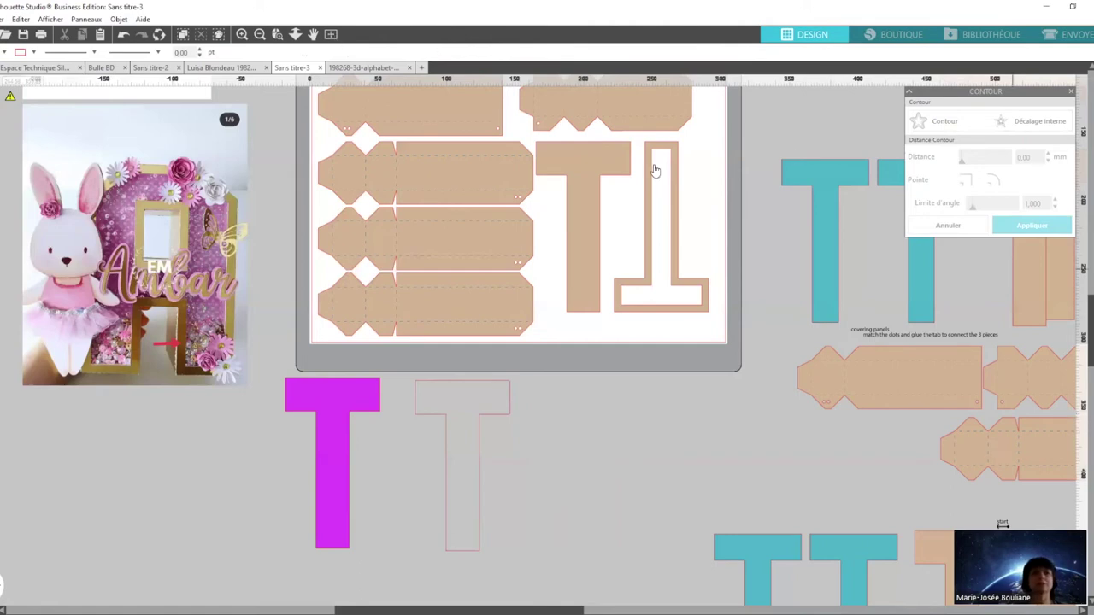
left_click(331, 37)
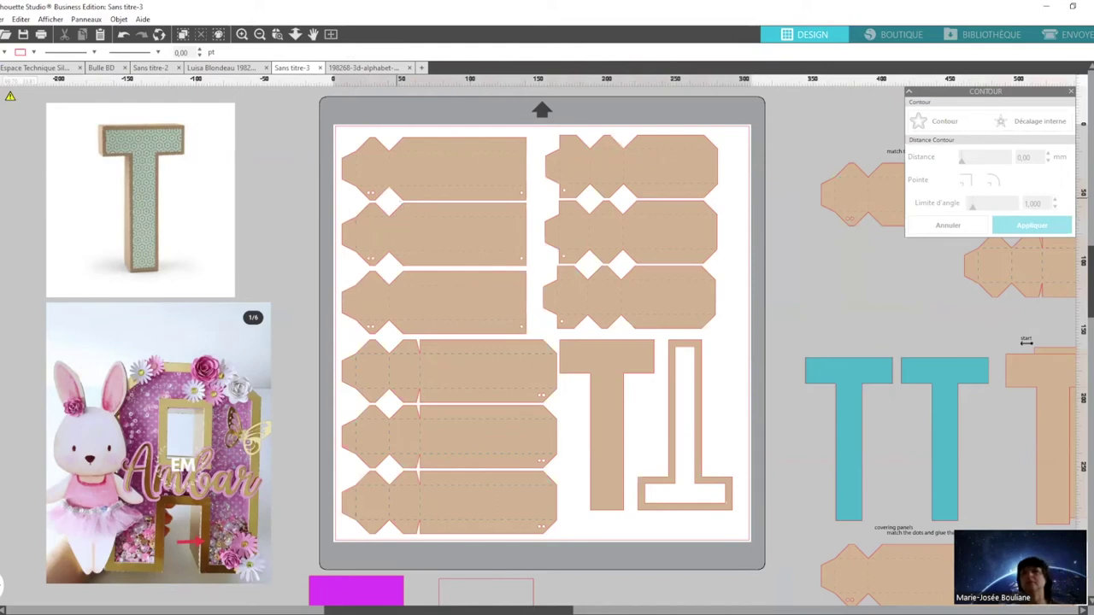
Prepare the layout for sending with Cardstock, Texturé - Lourd (360 g) as the material and assign the cutting actions by line colour.
left_click(1071, 35)
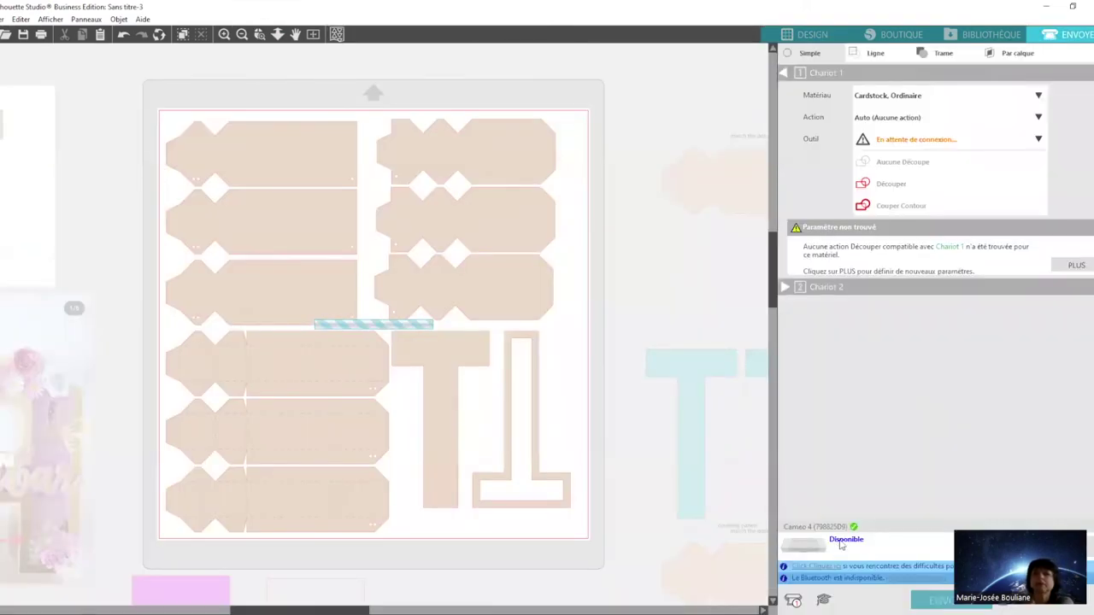
left_click(1038, 97)
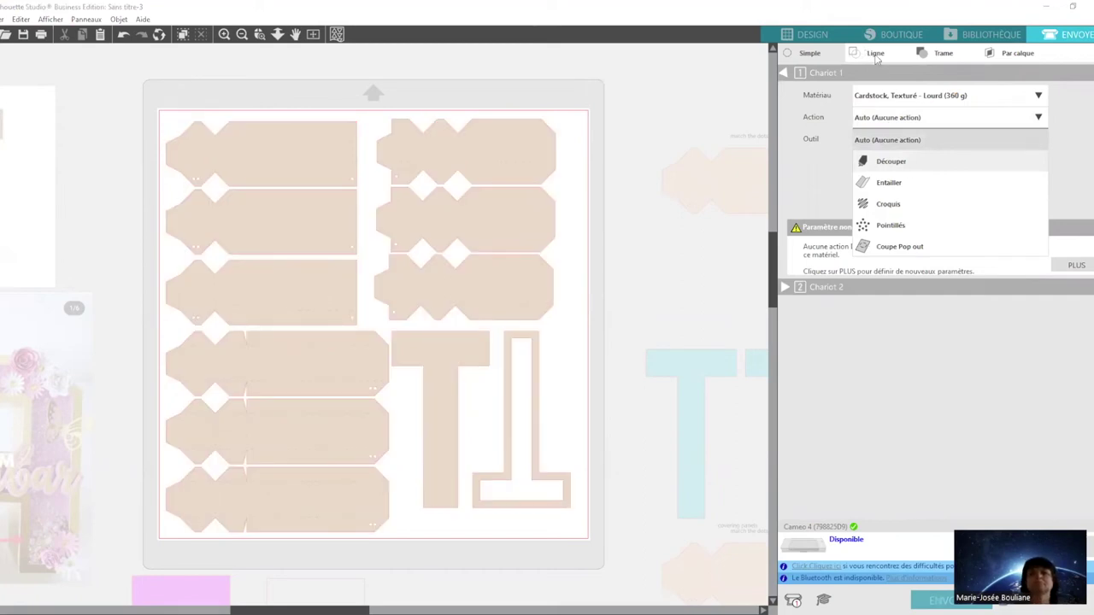
left_click(872, 56)
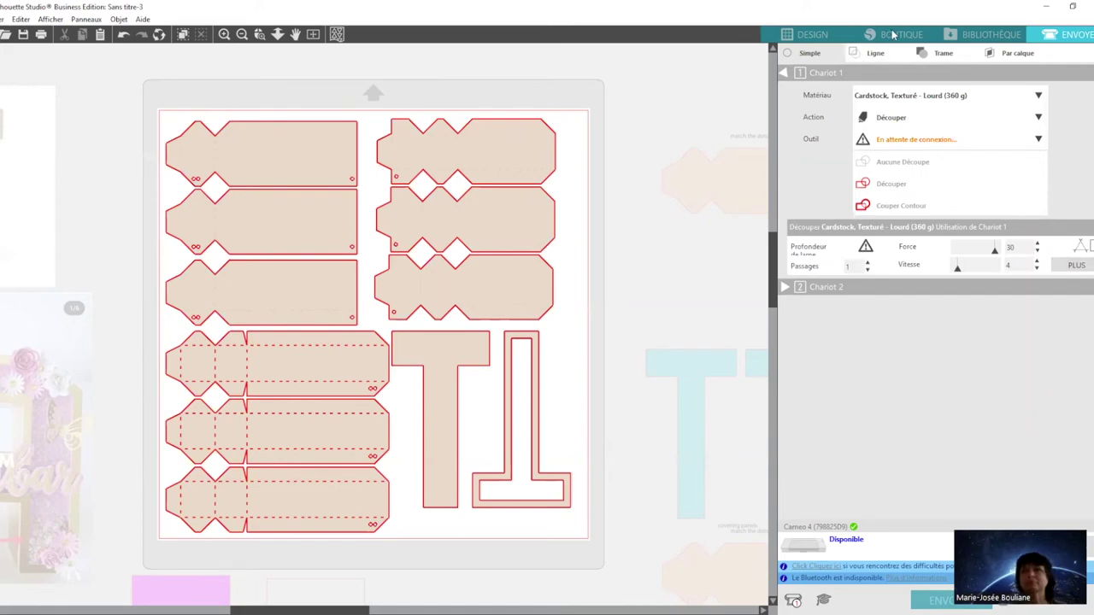
left_click(875, 53)
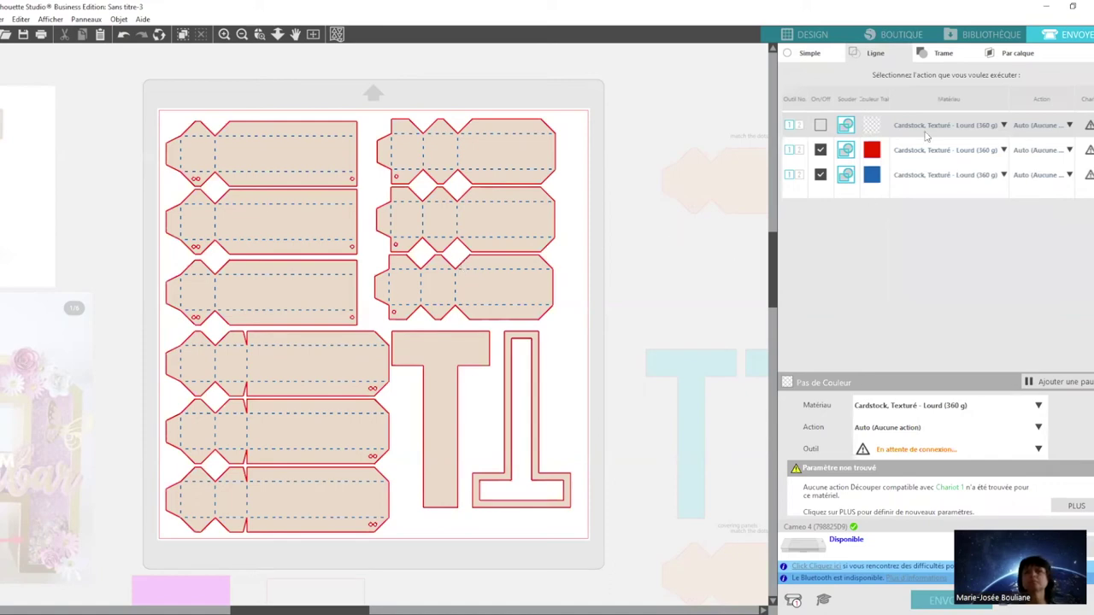
Assign the Entailler action to the blue fold lines and set their force to 8.
left_click(871, 176)
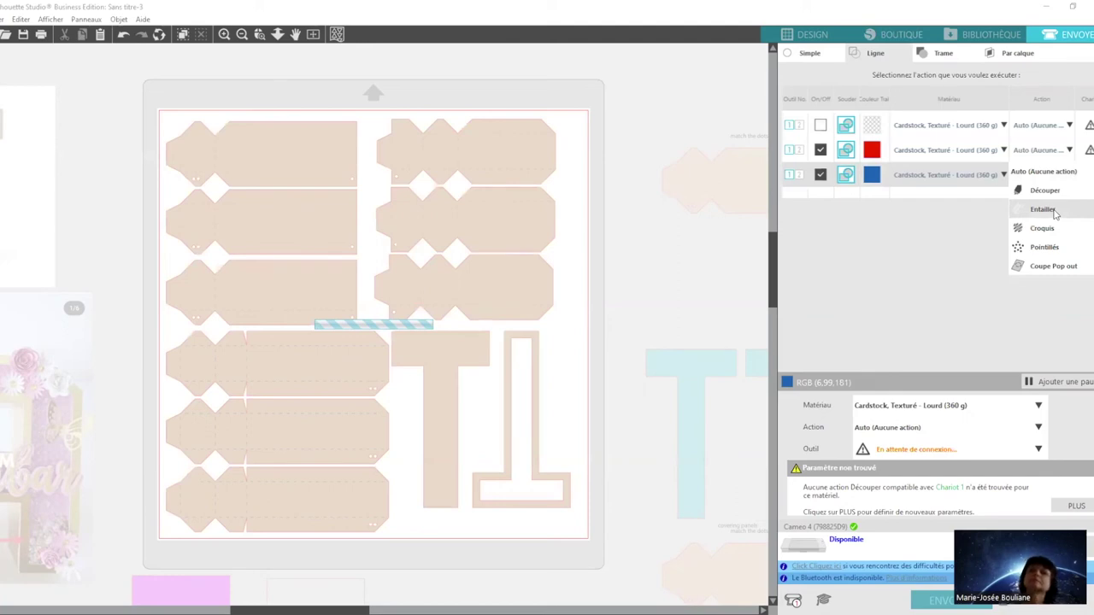
left_click(1043, 211)
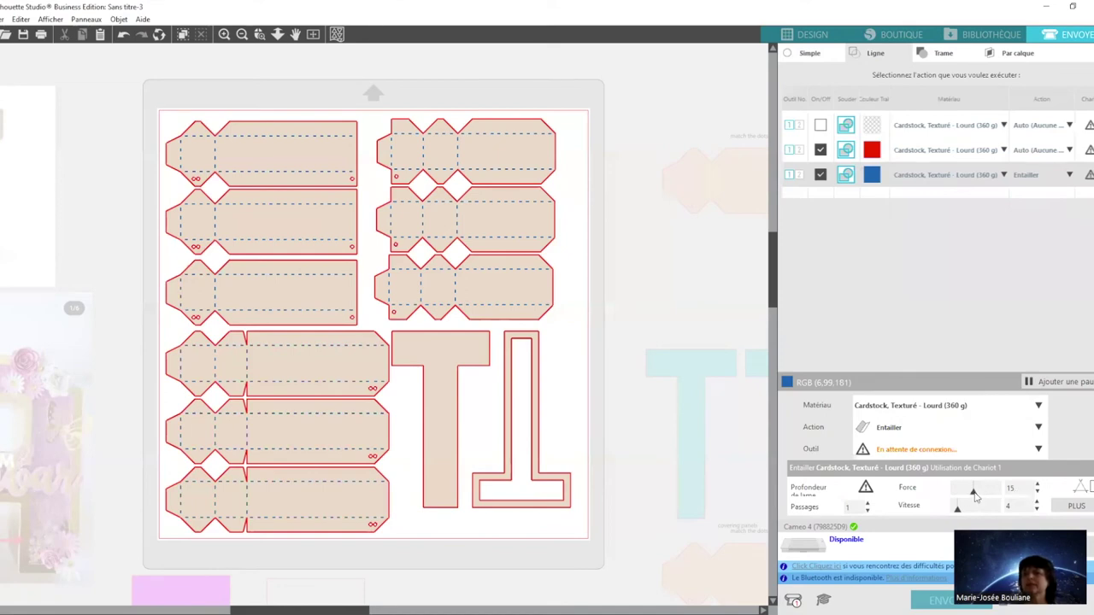
left_click_drag(968, 494, 966, 494)
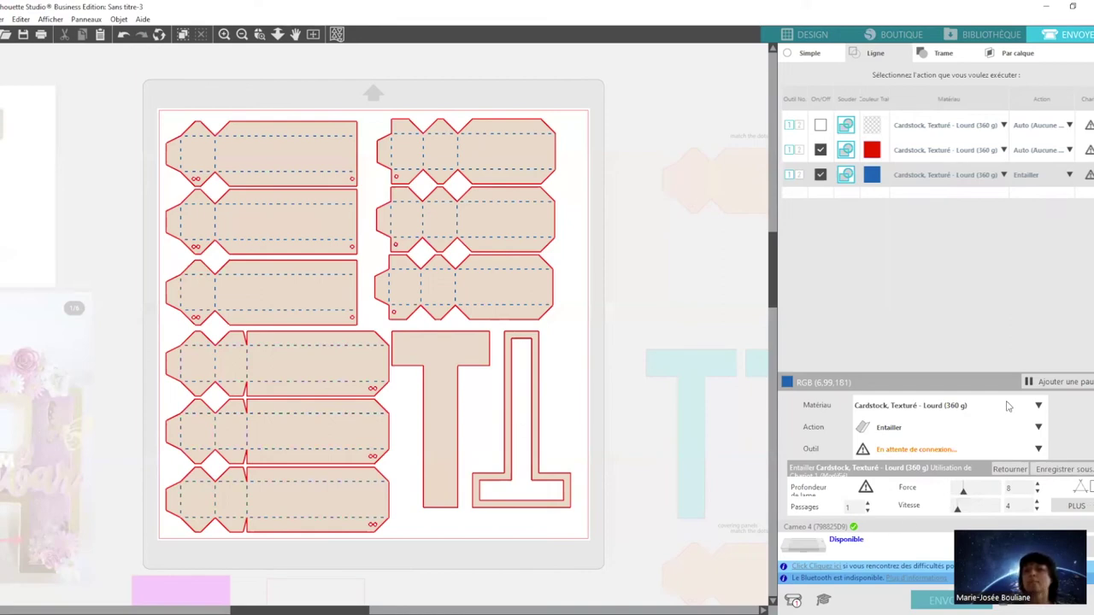
Assign the Découper action to the red lines and move the blue scoring lines to first place in the execution order.
left_click(926, 152)
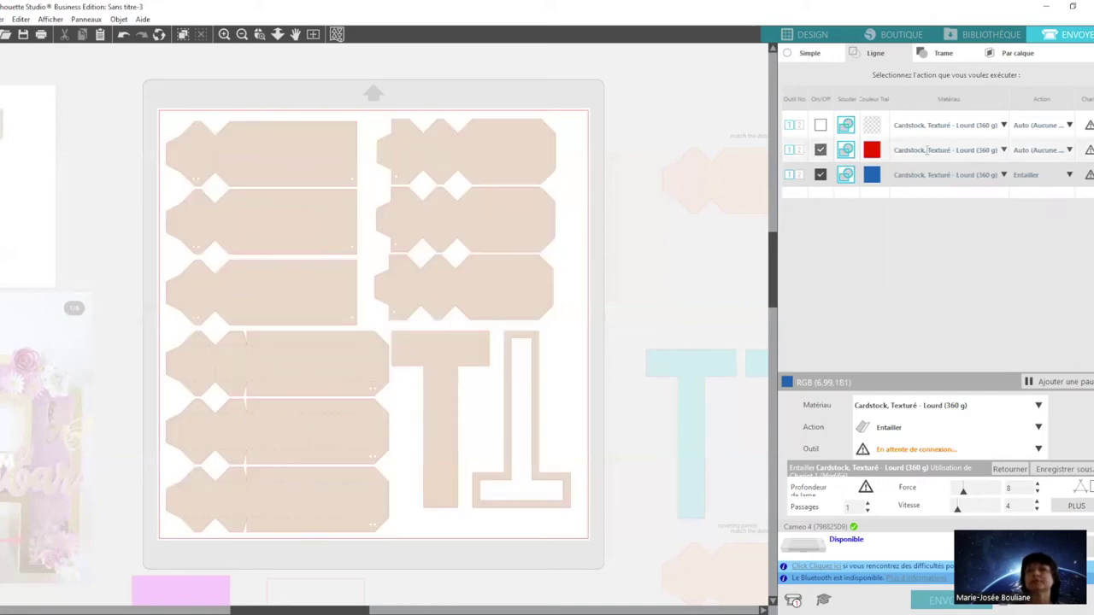
left_click(901, 150)
left_click(880, 155)
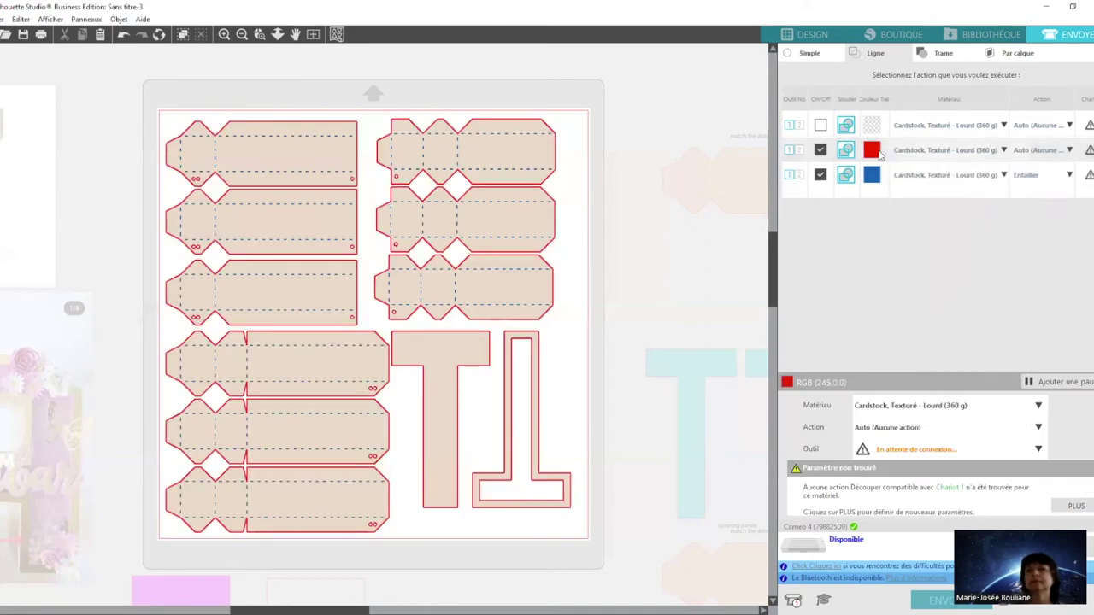
left_click(1069, 151)
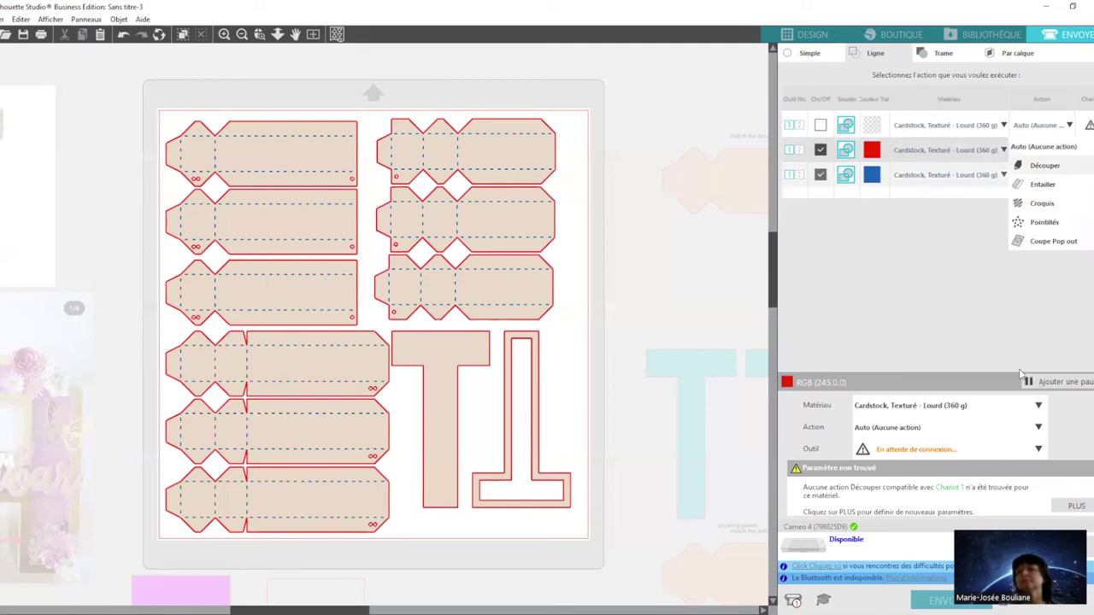
left_click(1044, 164)
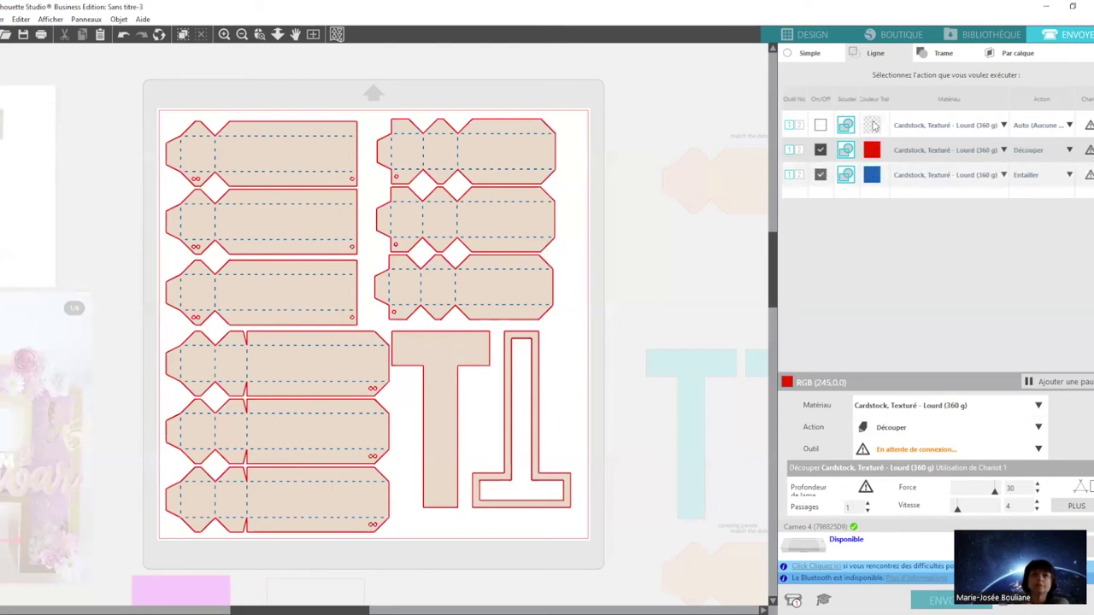
left_click_drag(872, 174, 874, 129)
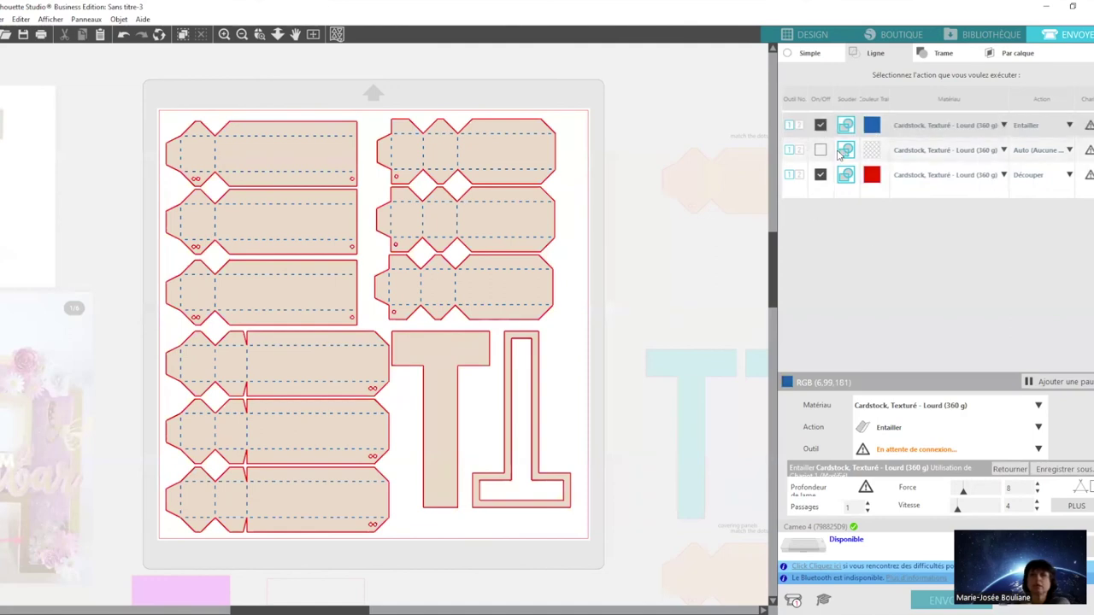
left_click(821, 175)
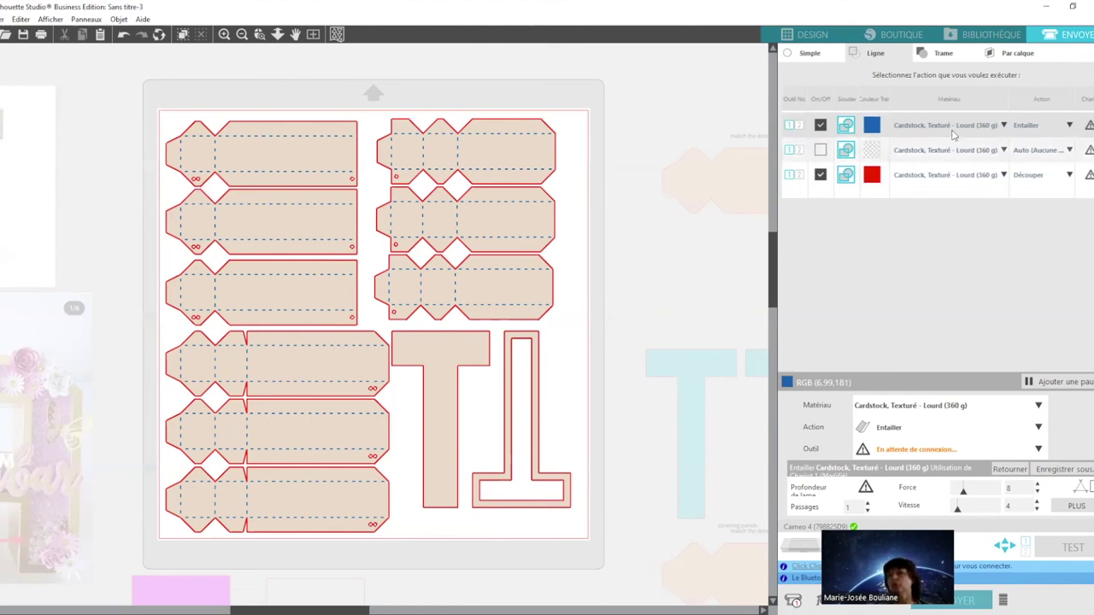
Set the cutting speed of the red lines to 10.
left_click(930, 176)
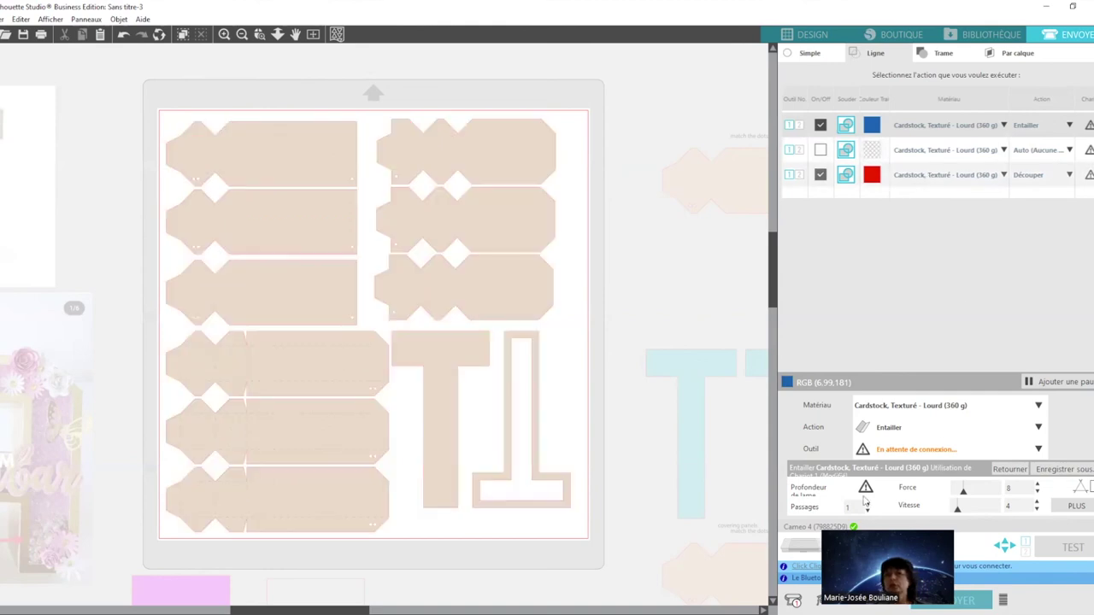
left_click(1013, 495)
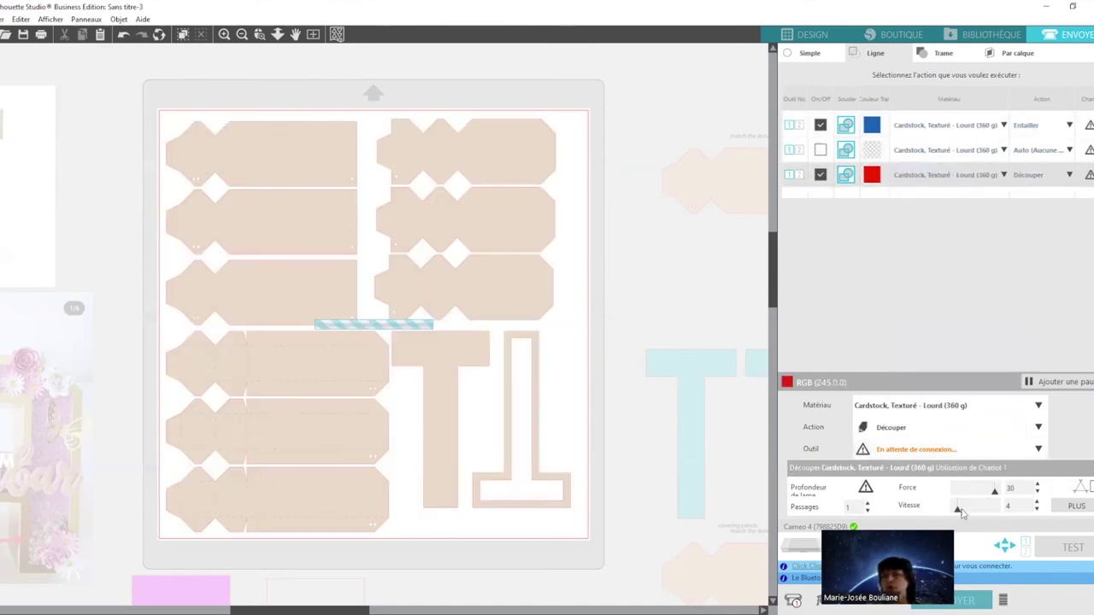
left_click_drag(958, 513, 966, 514)
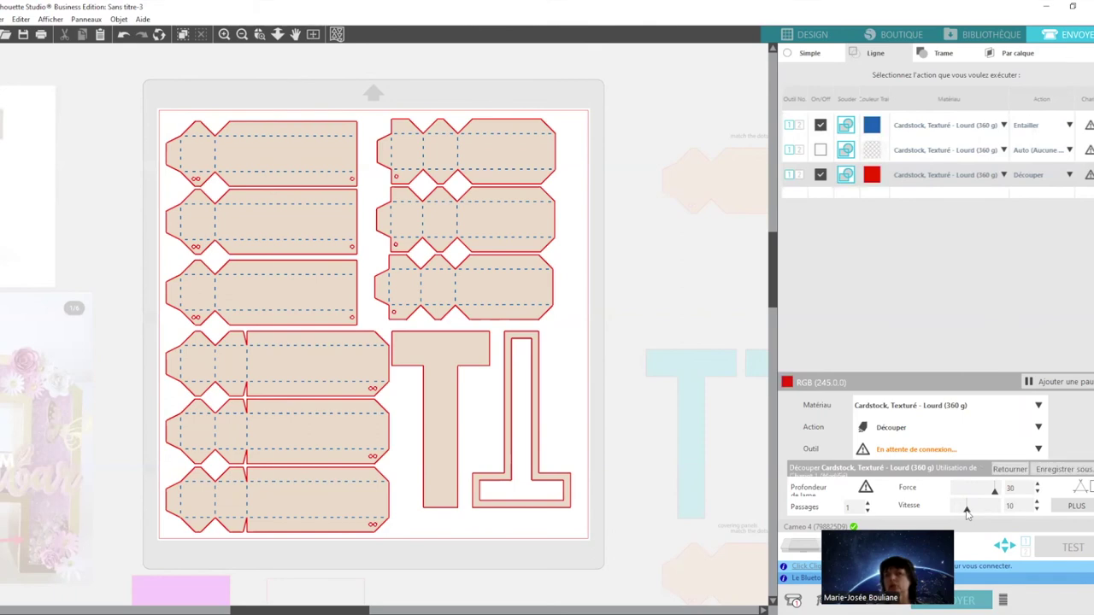